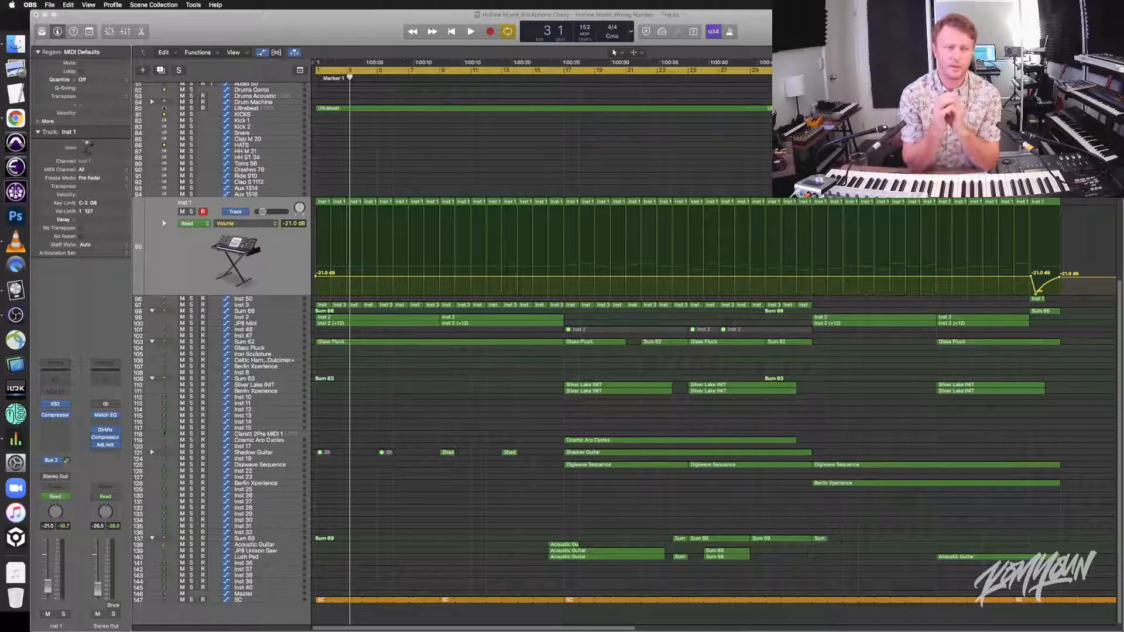
# Play the arrangement from the beginning, stop it, and return the playhead to bar 1
pyautogui.click(495, 152)
pyautogui.scroll(10, 556, 175)
pyautogui.scroll(-10, 571, 195)
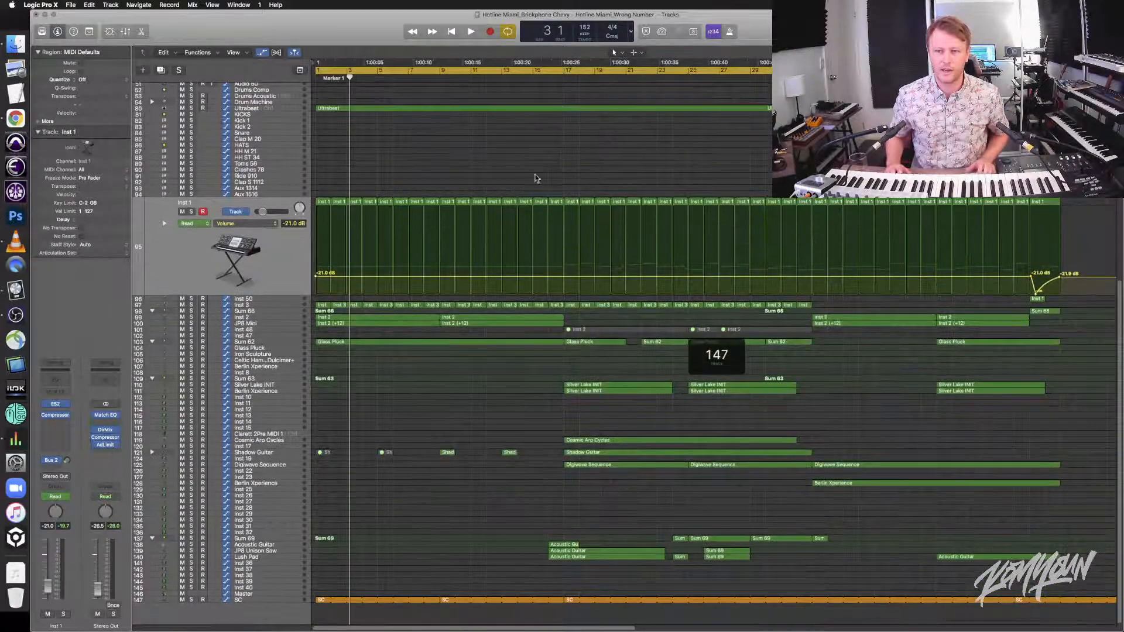
pyautogui.press('Return')
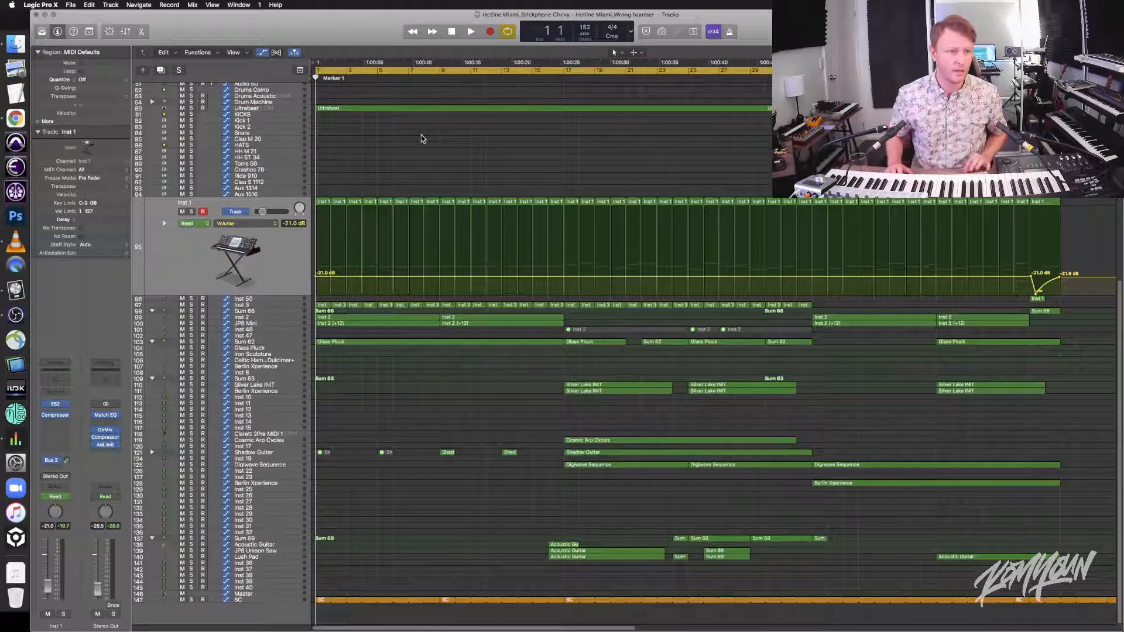
pyautogui.press('space')
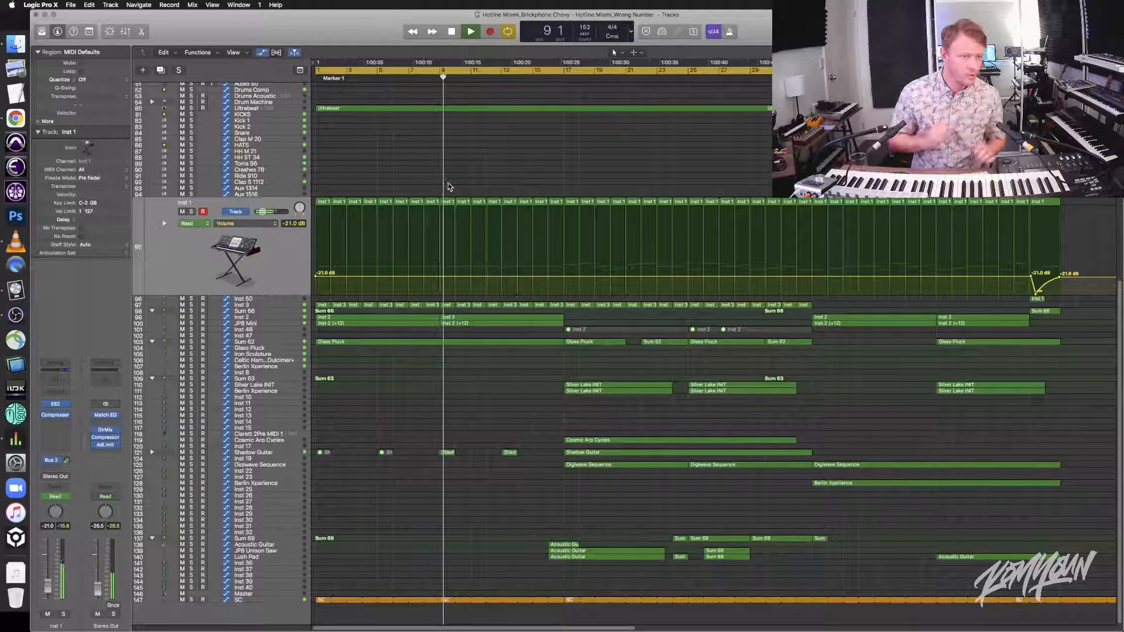
pyautogui.press('space')
pyautogui.press('Return')
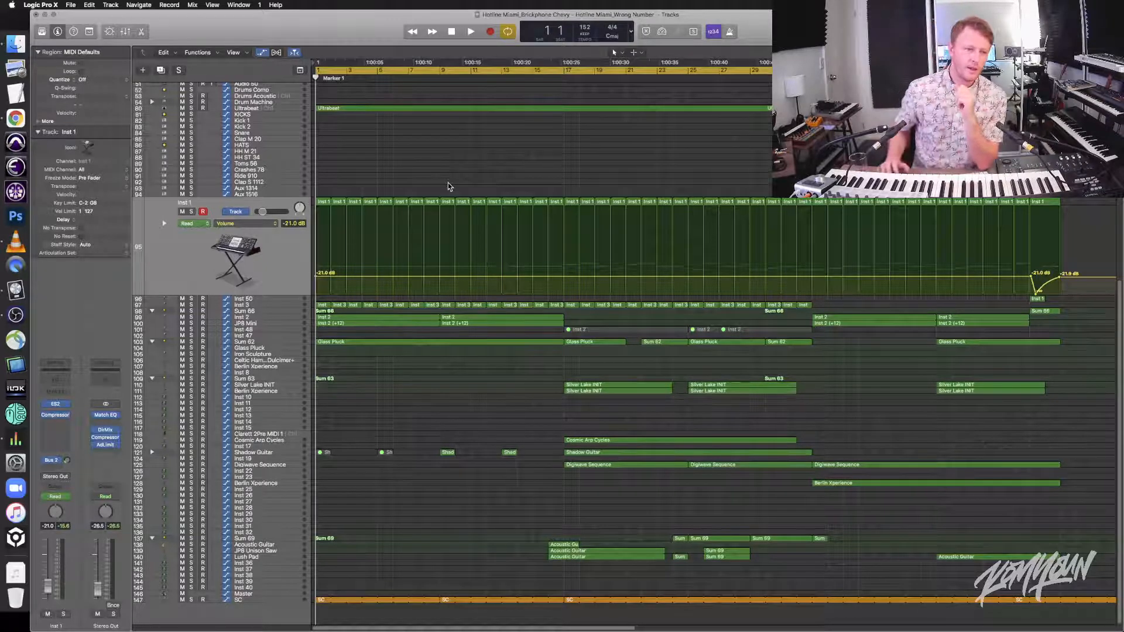
# Show the notes of the SC track's first region in the Piano Roll and open its Klopfgeist instrument
pyautogui.click(285, 602)
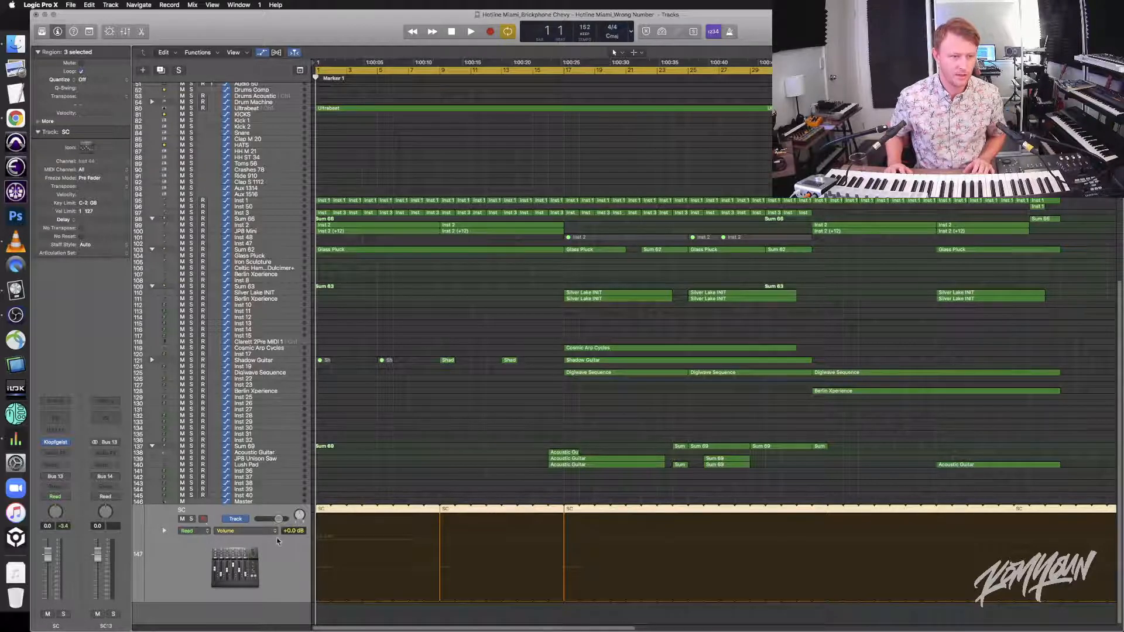
pyautogui.click(329, 491)
pyautogui.click(325, 512)
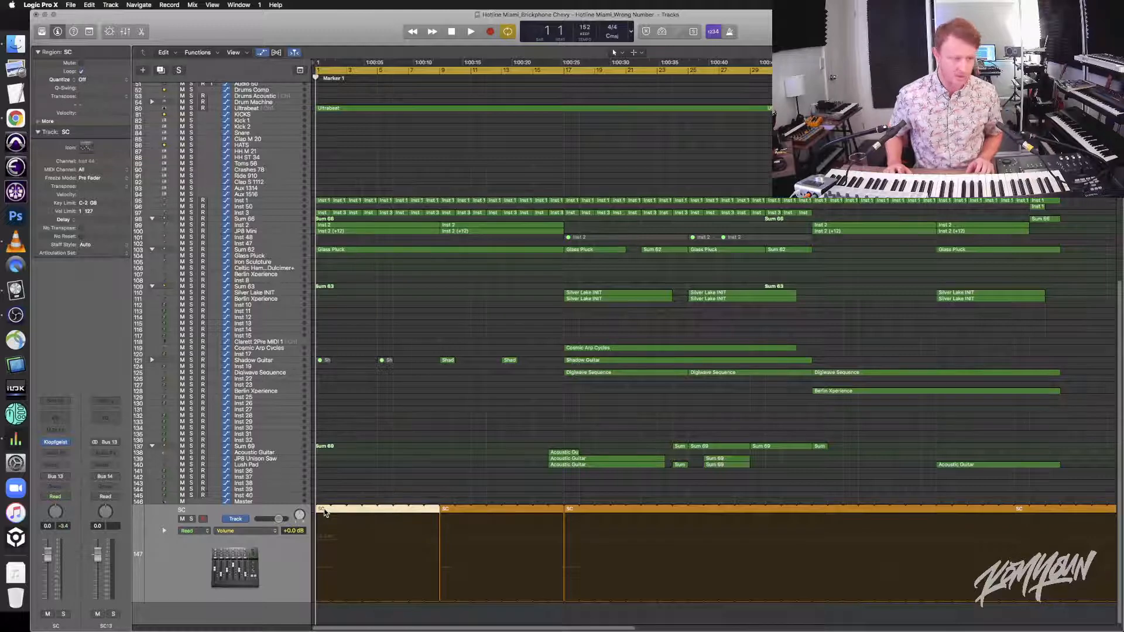
pyautogui.doubleClick(326, 512)
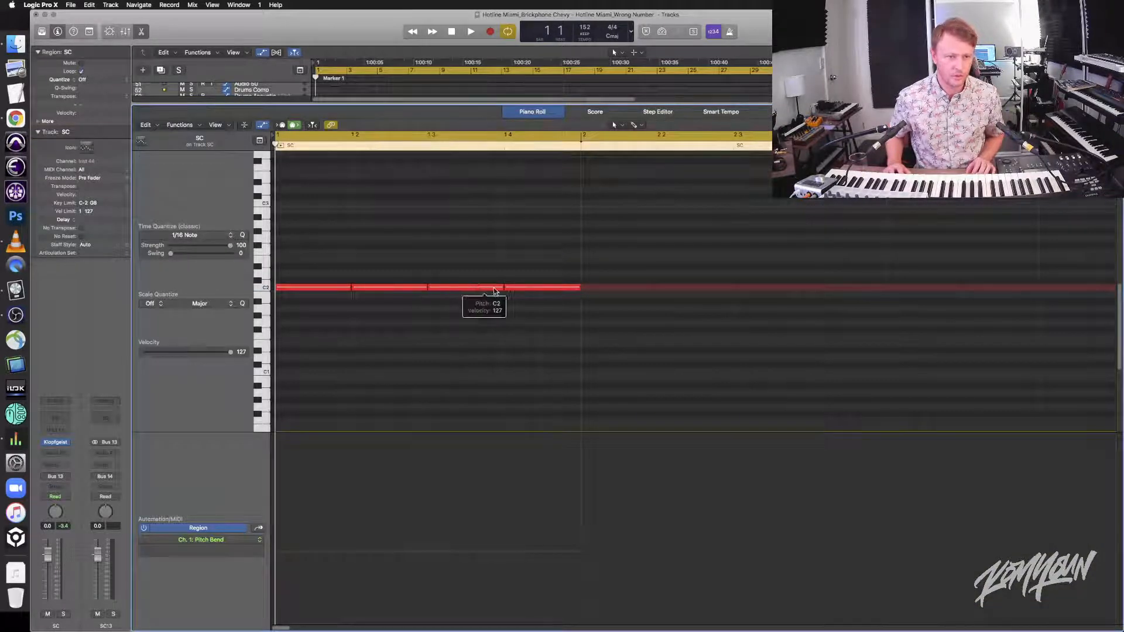
pyautogui.click(55, 443)
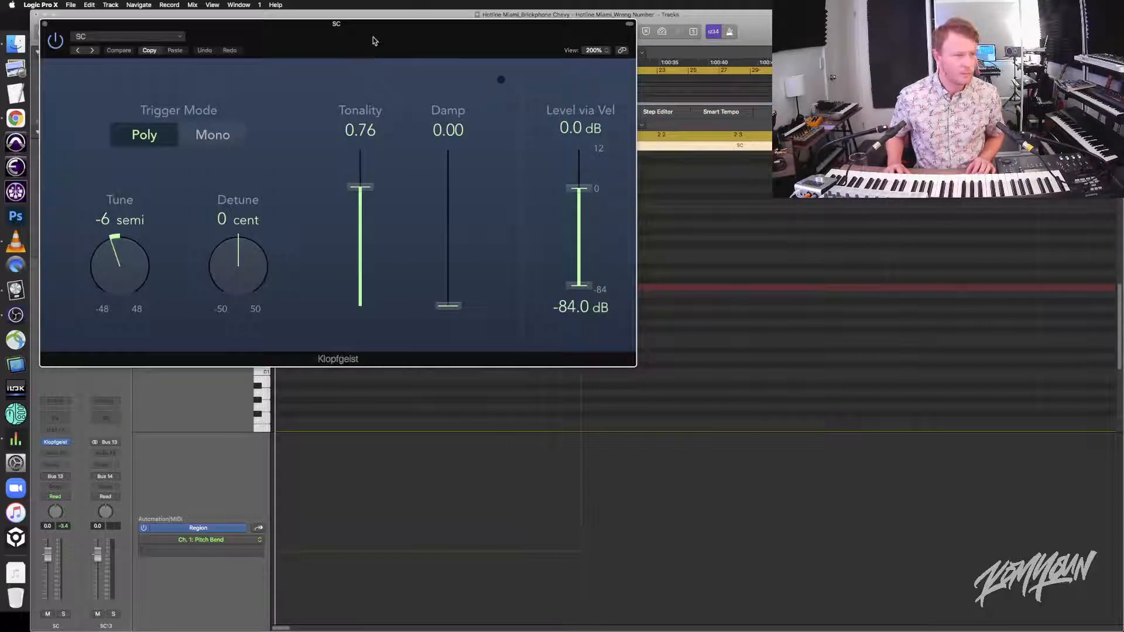
pyautogui.moveTo(375, 41); pyautogui.dragTo(567, 63)
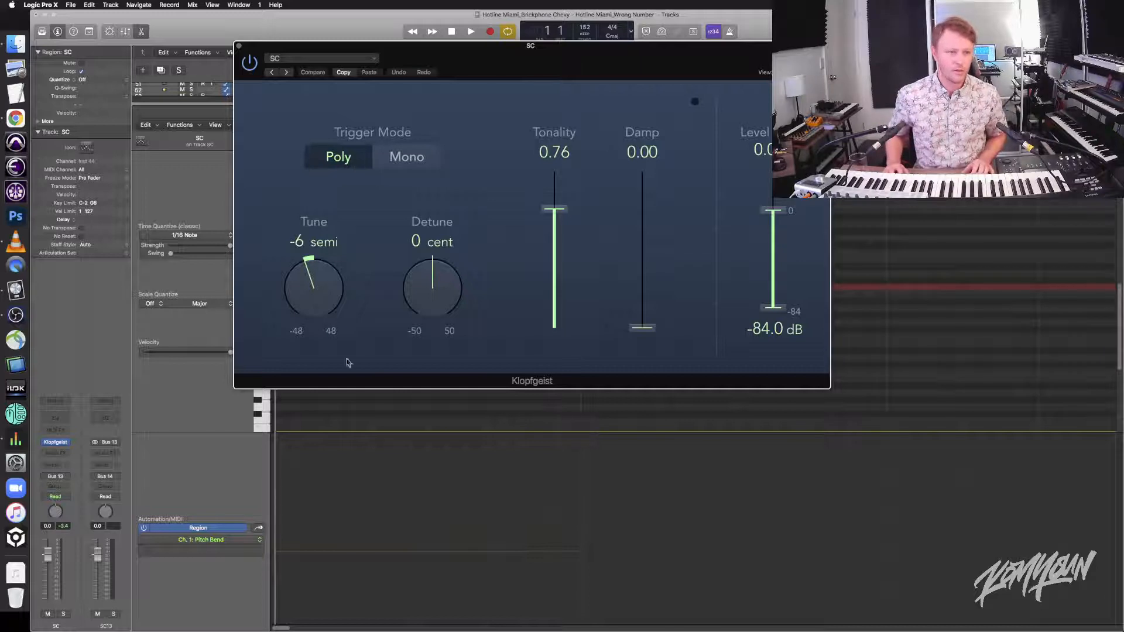
# Route the SC track's output to Stereo Output
pyautogui.click(67, 478)
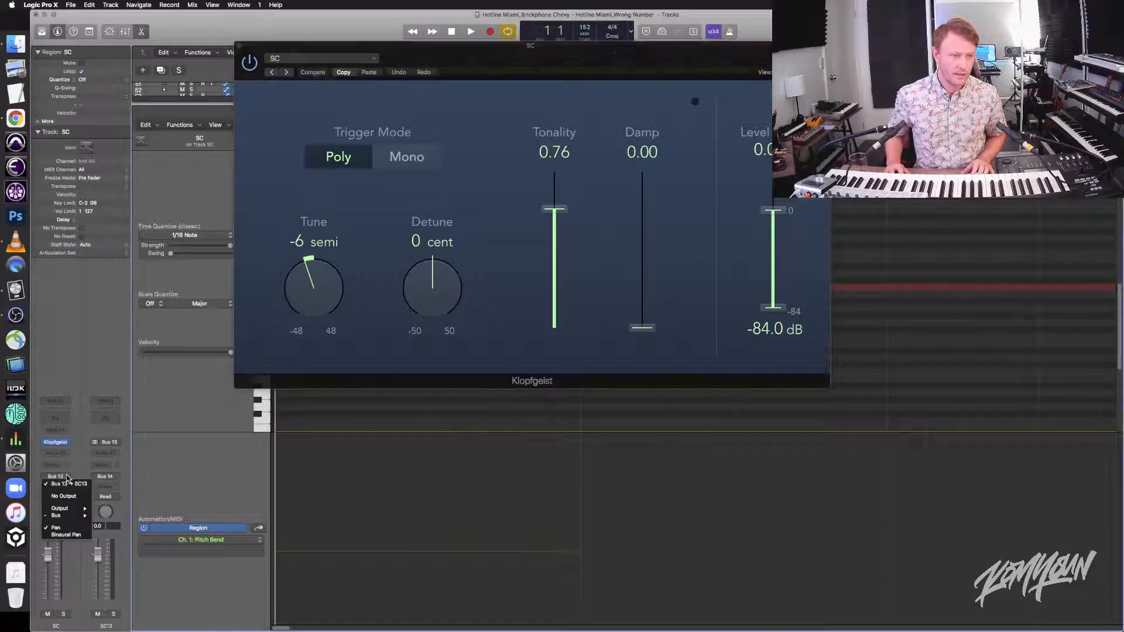
pyautogui.moveTo(69, 516)
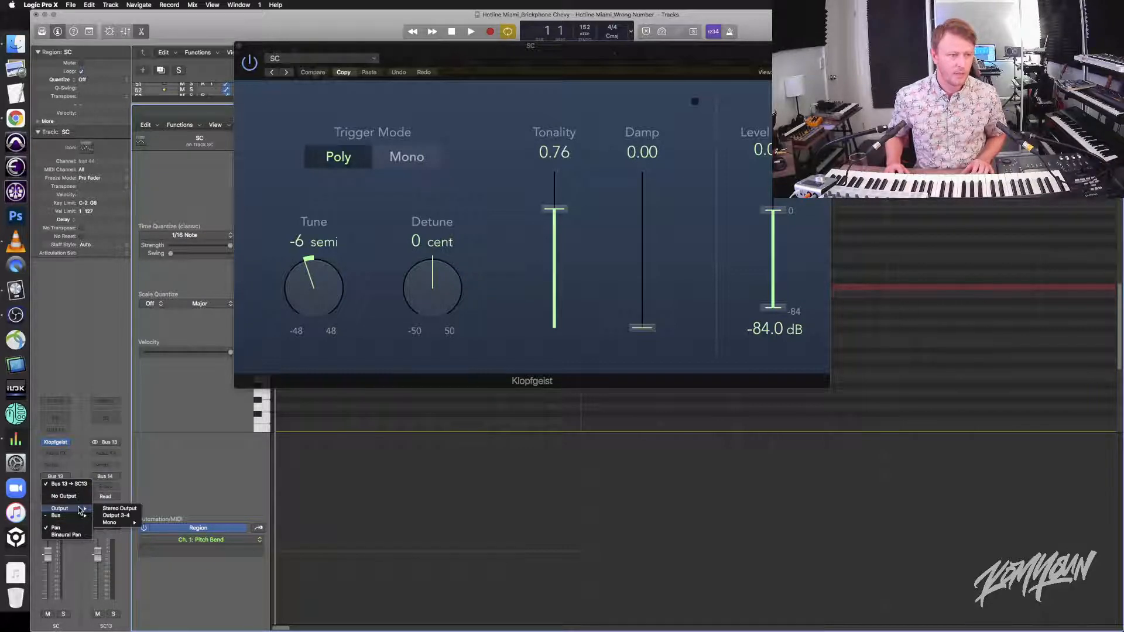
pyautogui.click(108, 509)
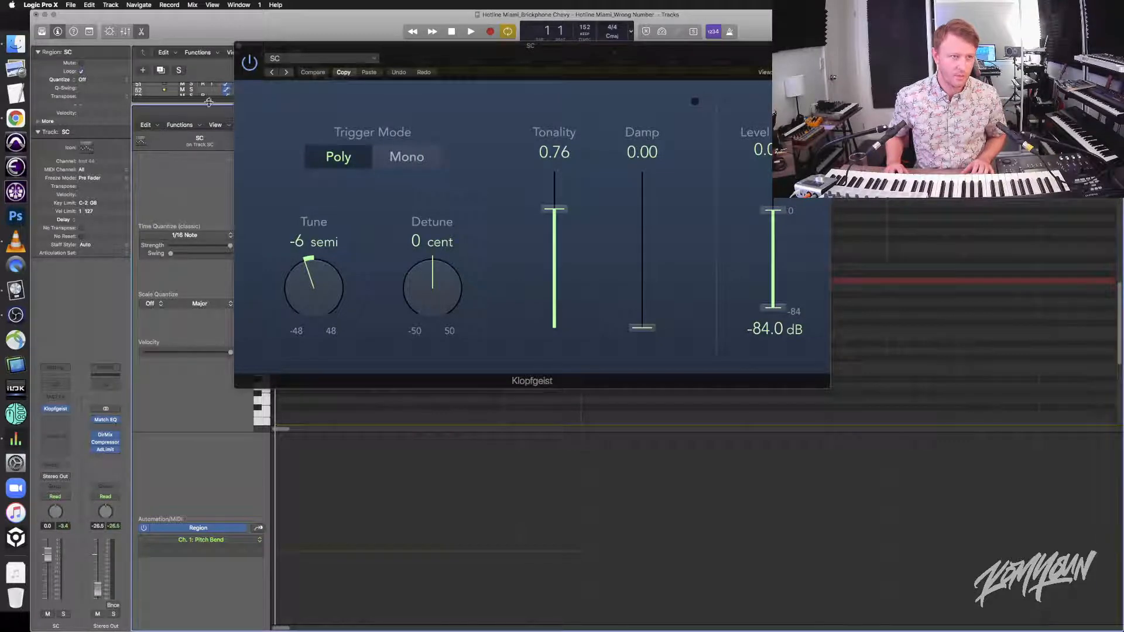
# Close the Piano Roll, solo the SC track and audition its trigger, ending with the playhead at bar 1
pyautogui.moveTo(210, 108); pyautogui.dragTo(236, 508)
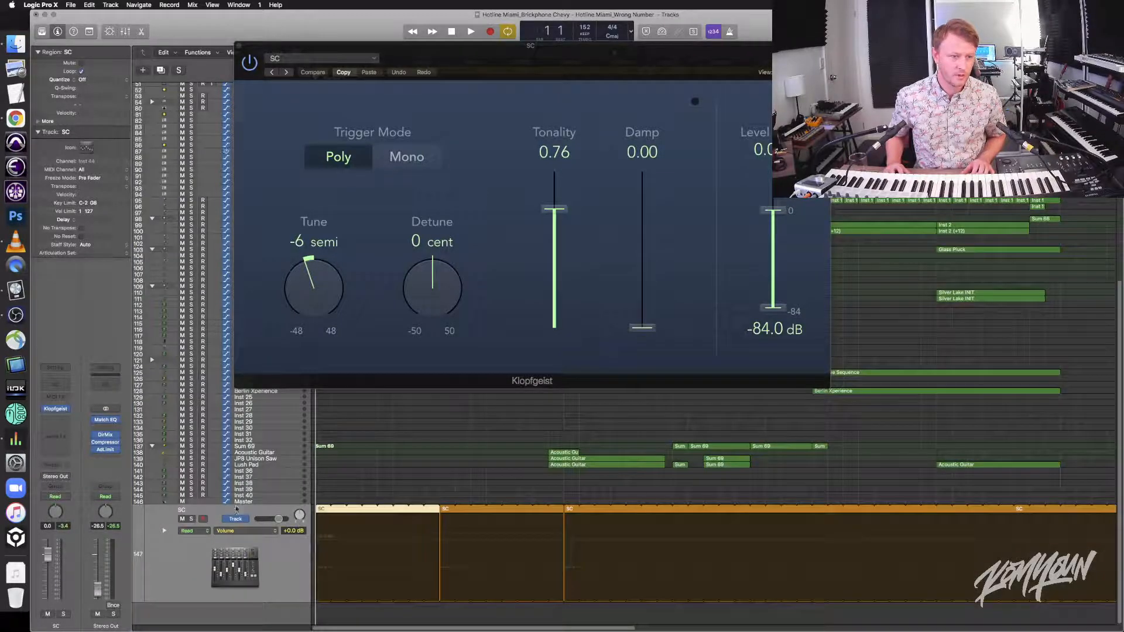
pyautogui.click(192, 519)
pyautogui.press('space')
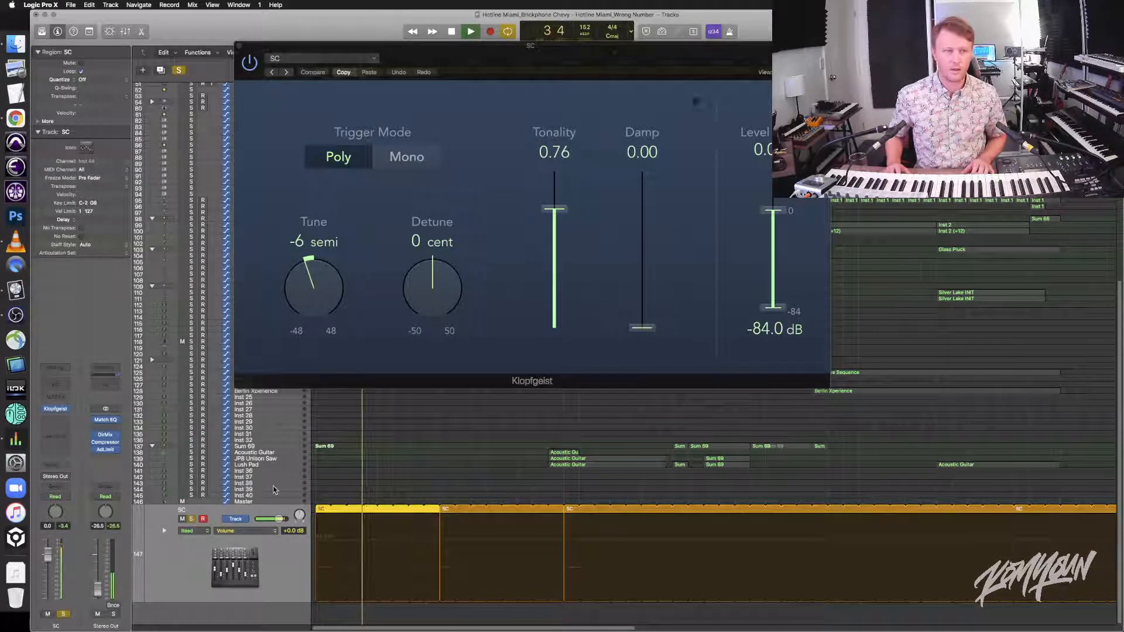
pyautogui.press('space')
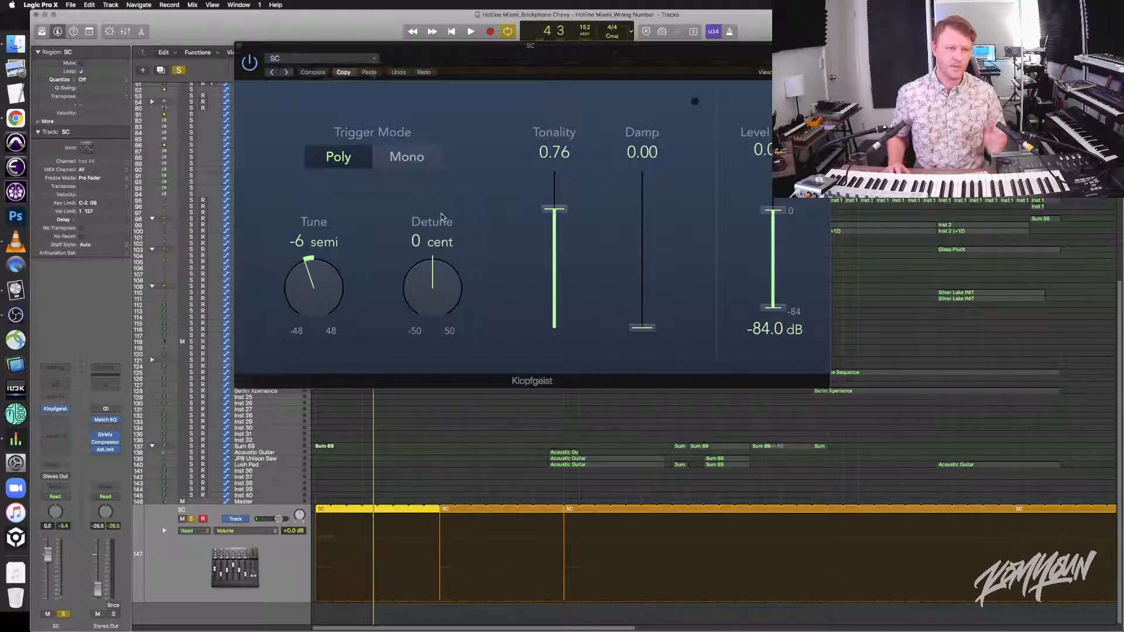
pyautogui.press('Return')
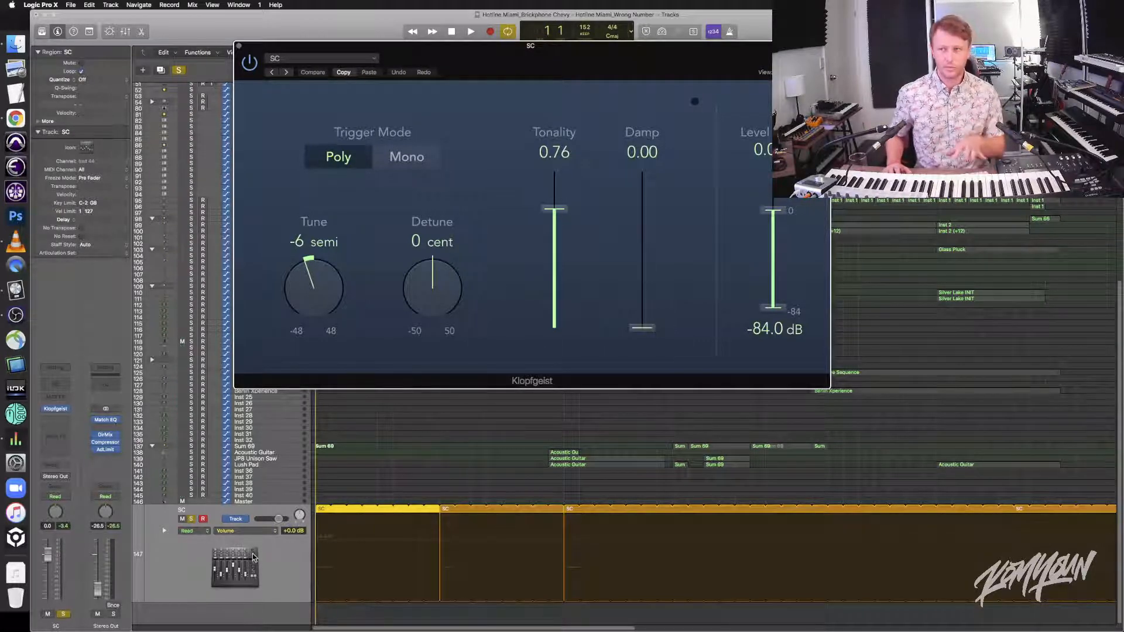
# Route the SC track's output to Bus 13 → SC13
pyautogui.click(68, 481)
pyautogui.moveTo(71, 515)
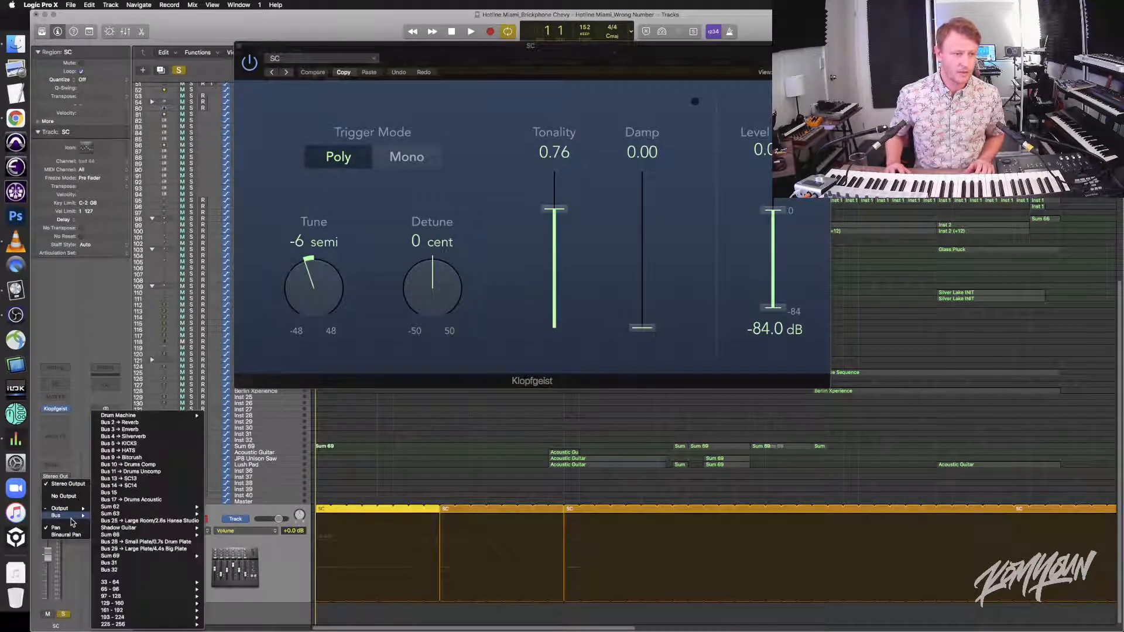
pyautogui.click(130, 480)
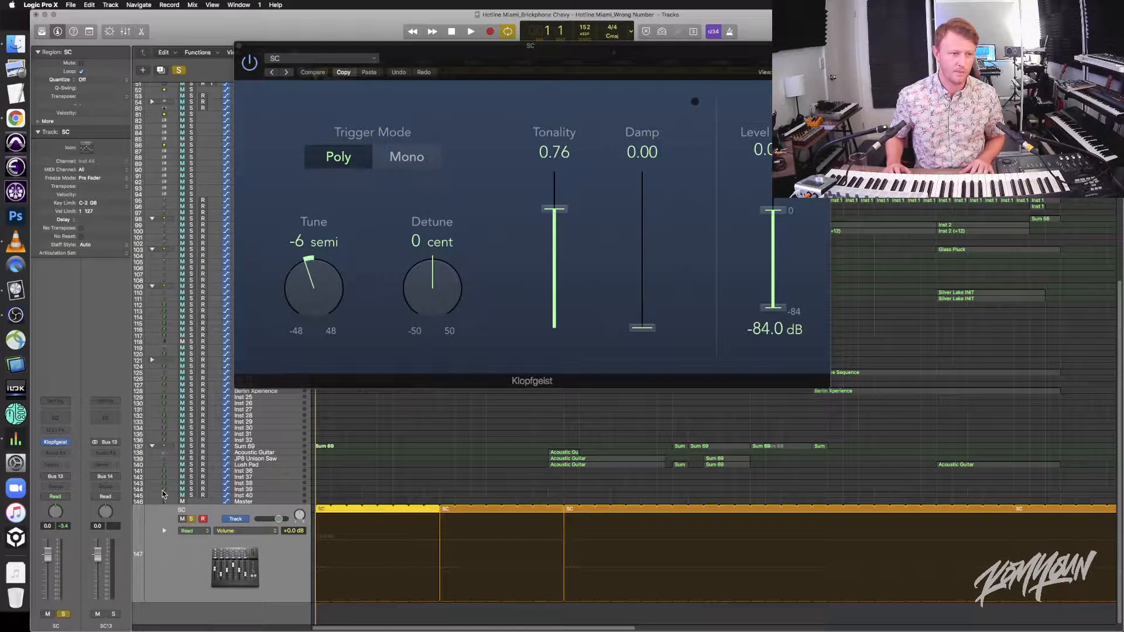
pyautogui.click(403, 446)
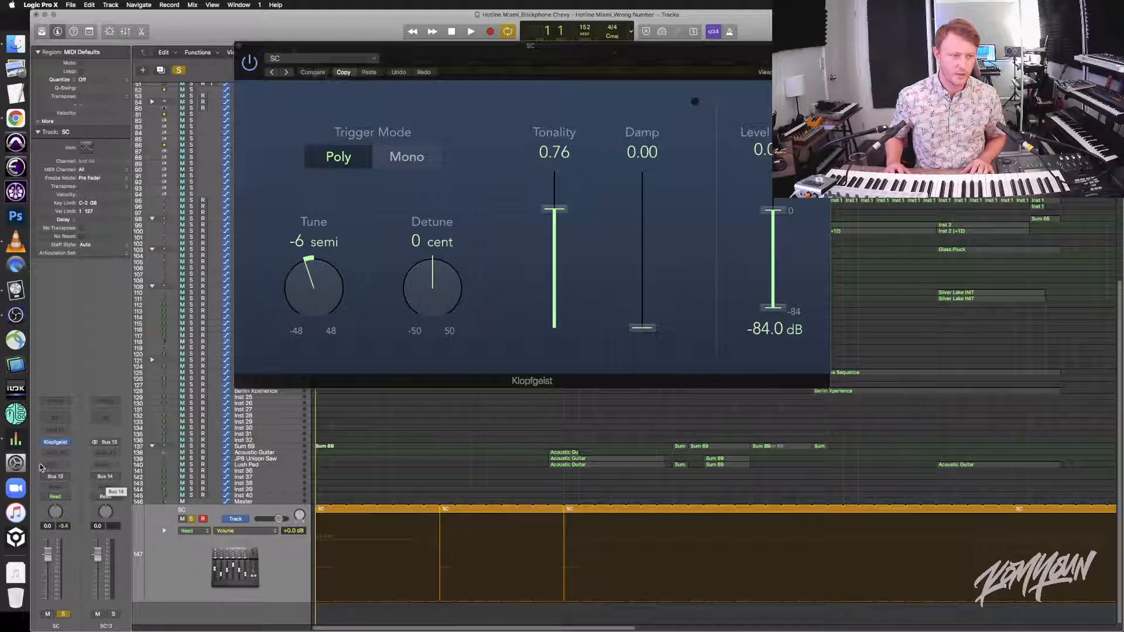
pyautogui.click(52, 467)
pyautogui.moveTo(64, 480)
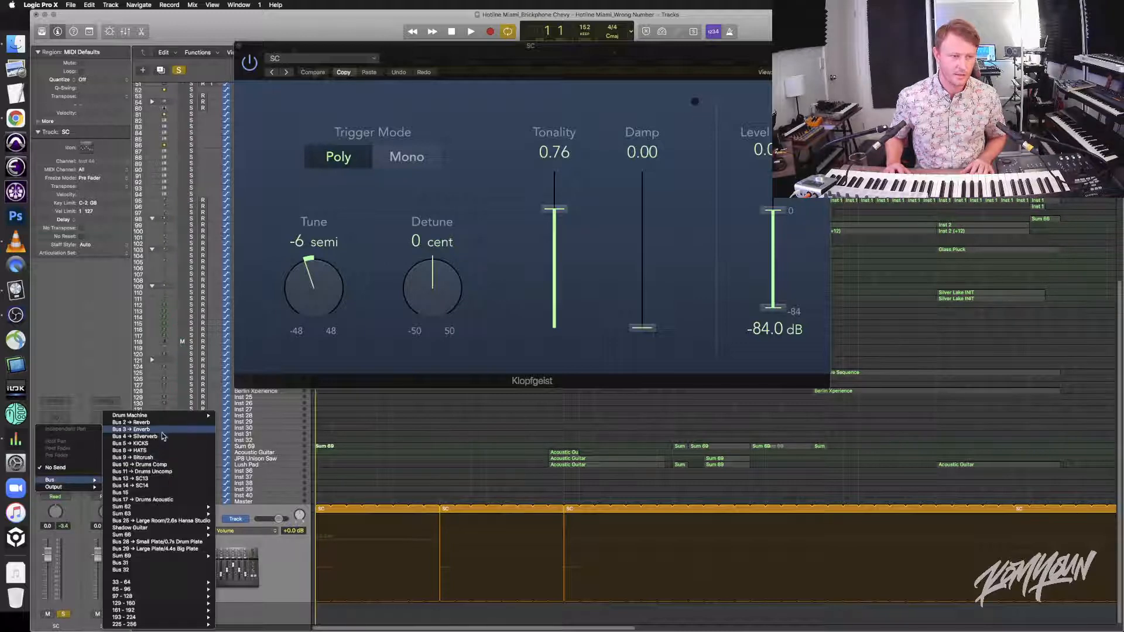
pyautogui.click(138, 478)
pyautogui.click(67, 482)
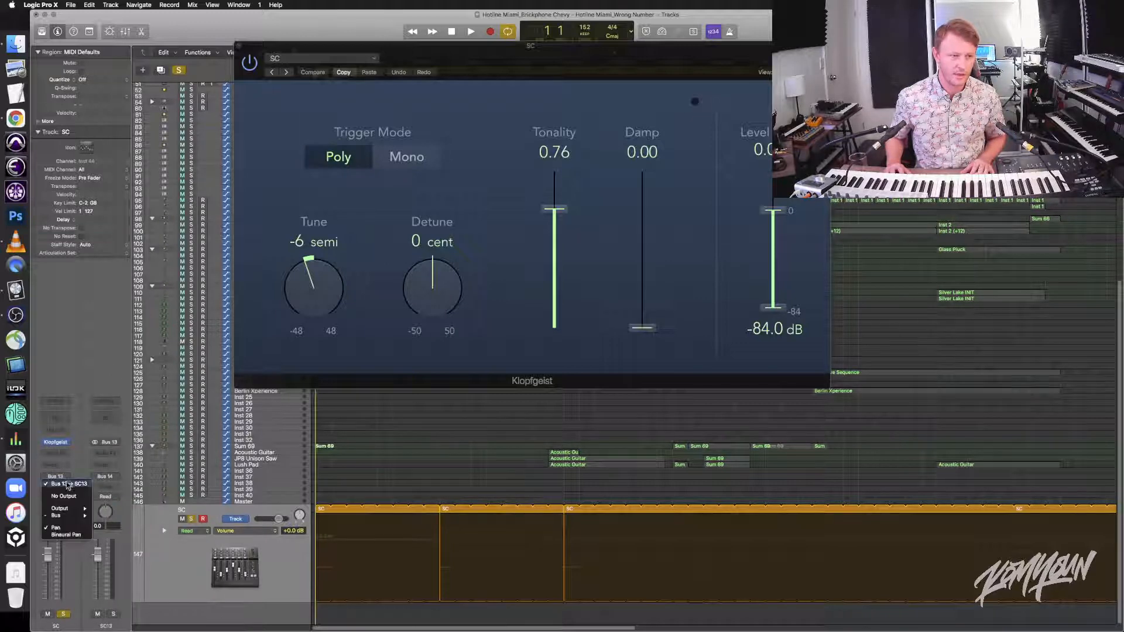
pyautogui.moveTo(70, 518)
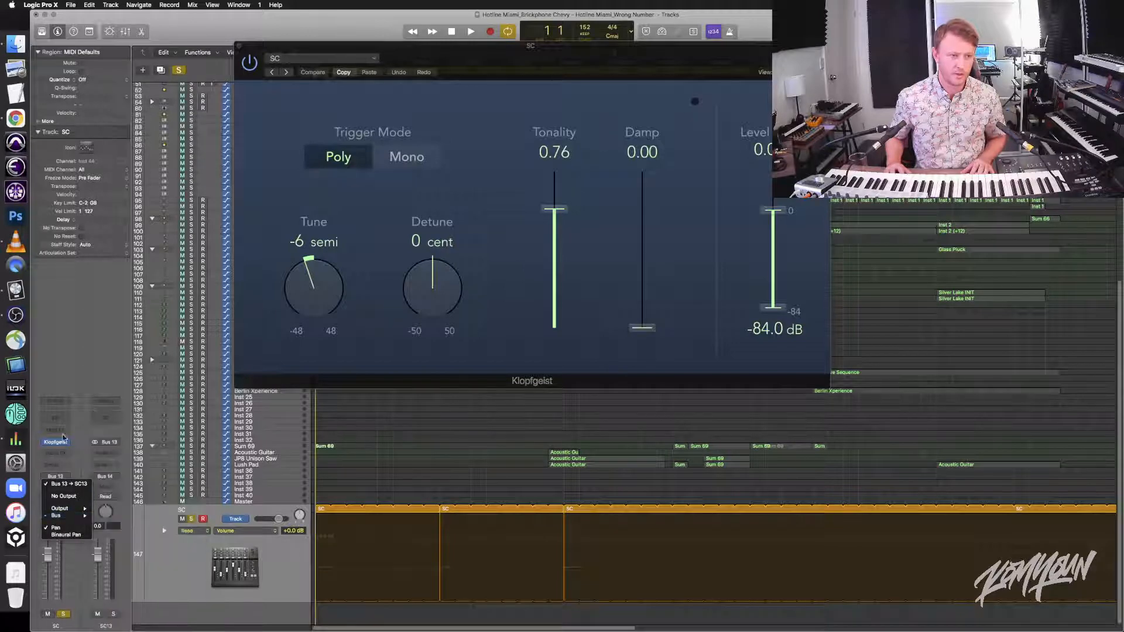
pyautogui.click(69, 377)
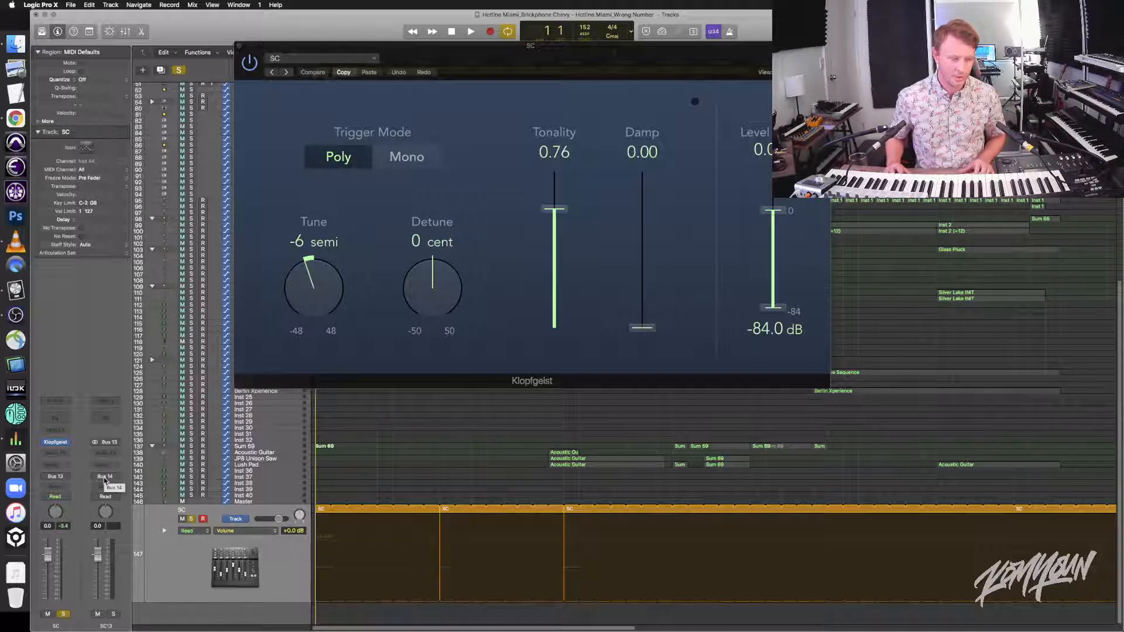
# Open the Mixer at the SC, SC13 and SC14 channels, close the Klopfgeist window, and inspect the SC13 and SC14 routing
pyautogui.press('x')
pyautogui.hscroll(10, 670, 533)
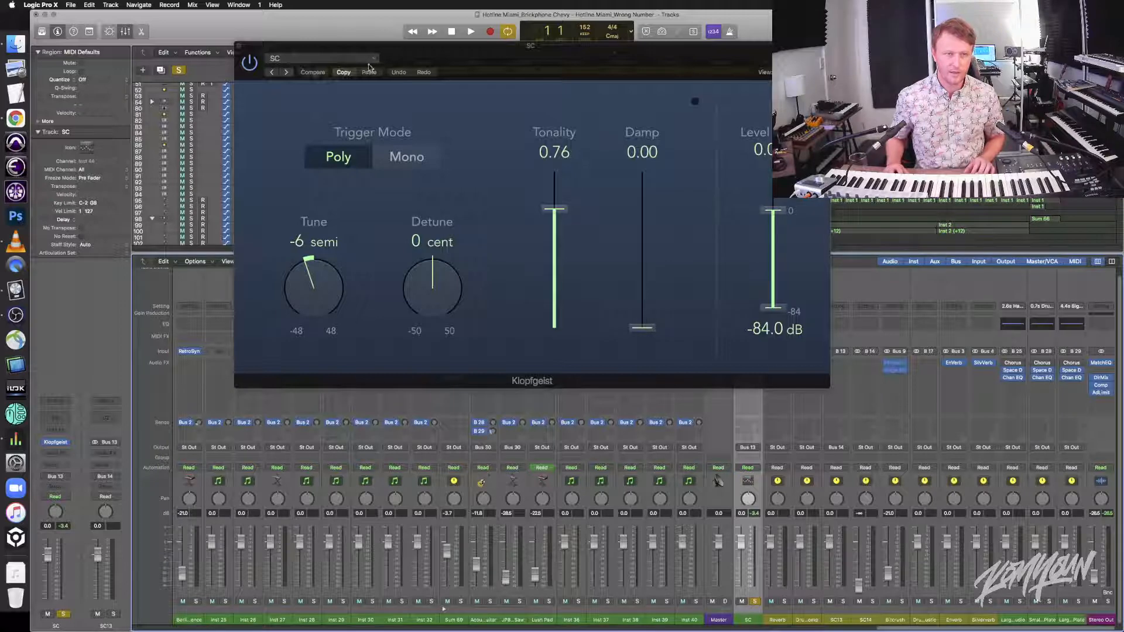
pyautogui.click(238, 46)
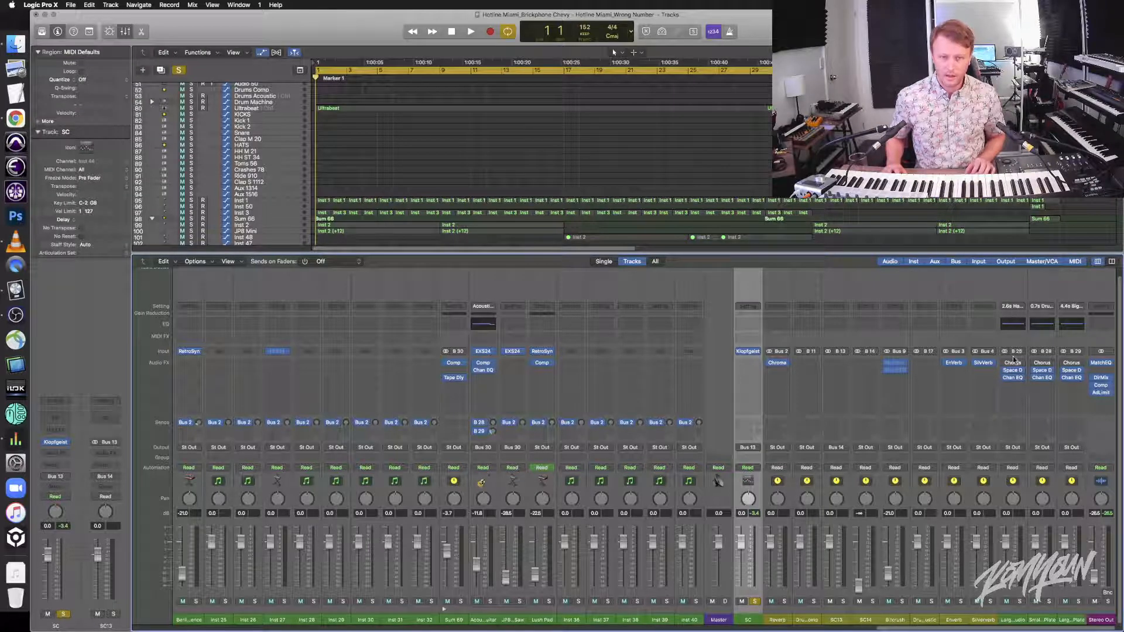
pyautogui.click(838, 336)
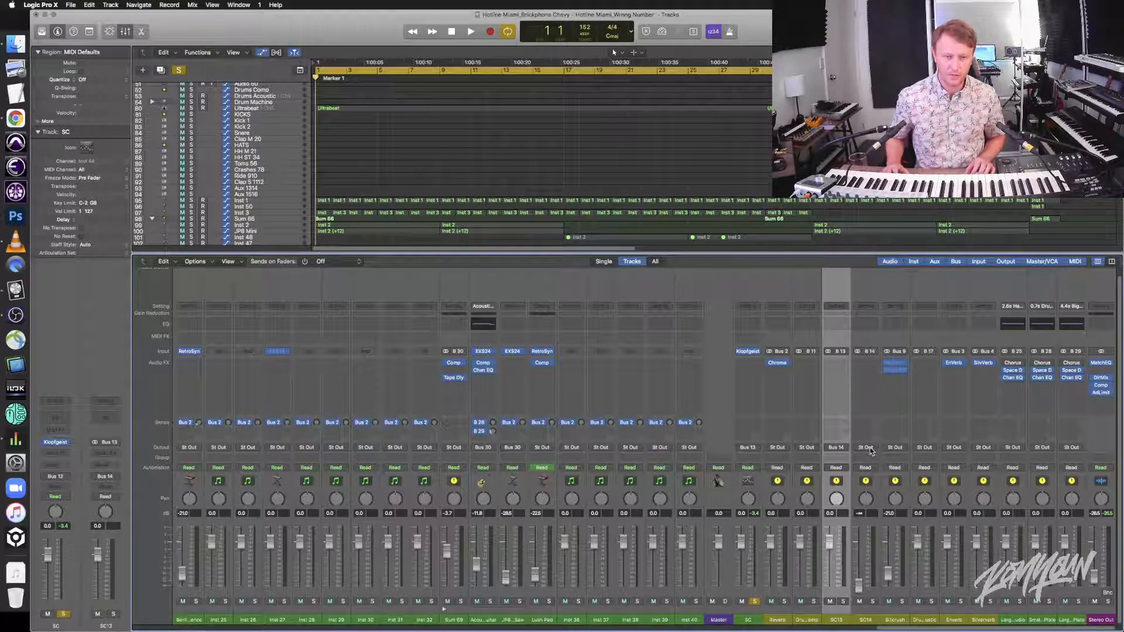
pyautogui.click(859, 581)
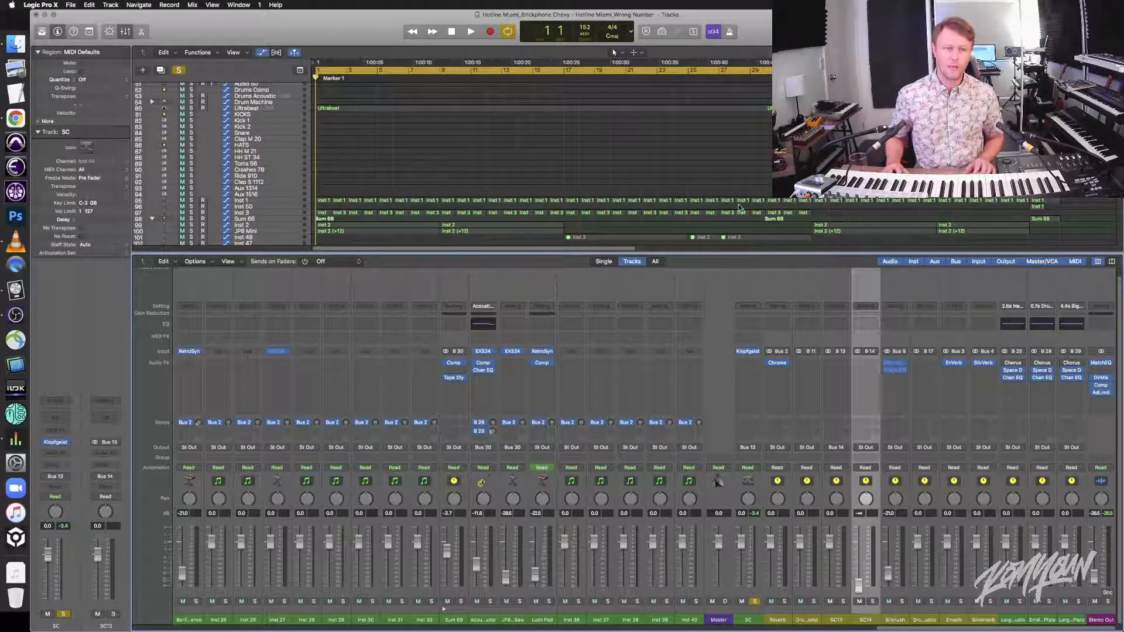
# Play the soloed SC trigger to check the SC, SC13 and SC14 meters, stop playback and close the Mixer
pyautogui.press('space')
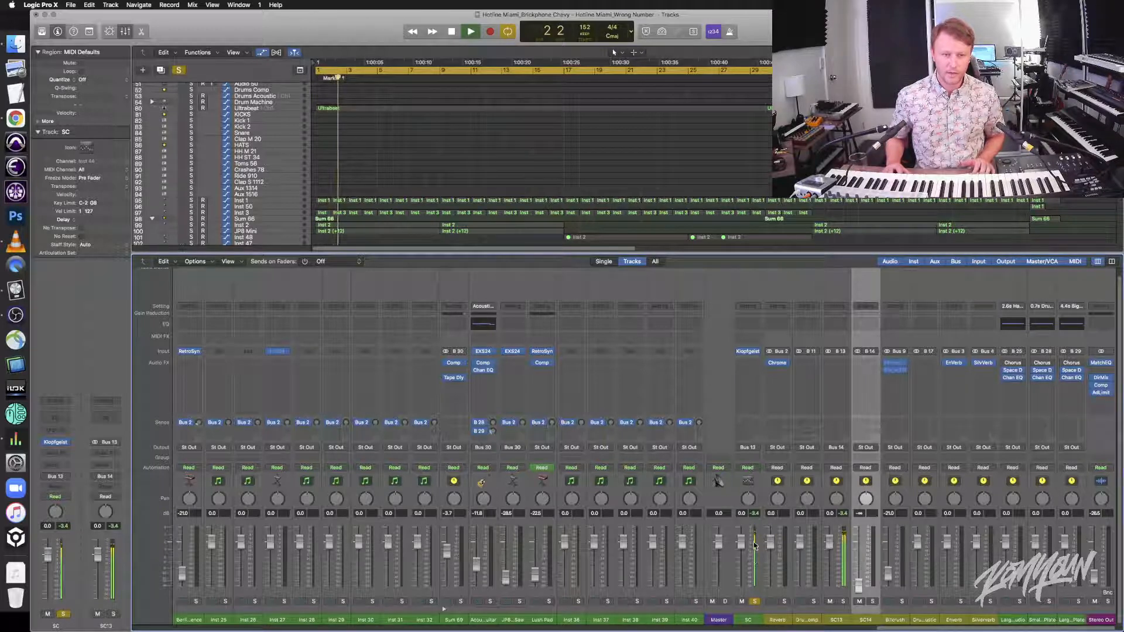
pyautogui.click(747, 352)
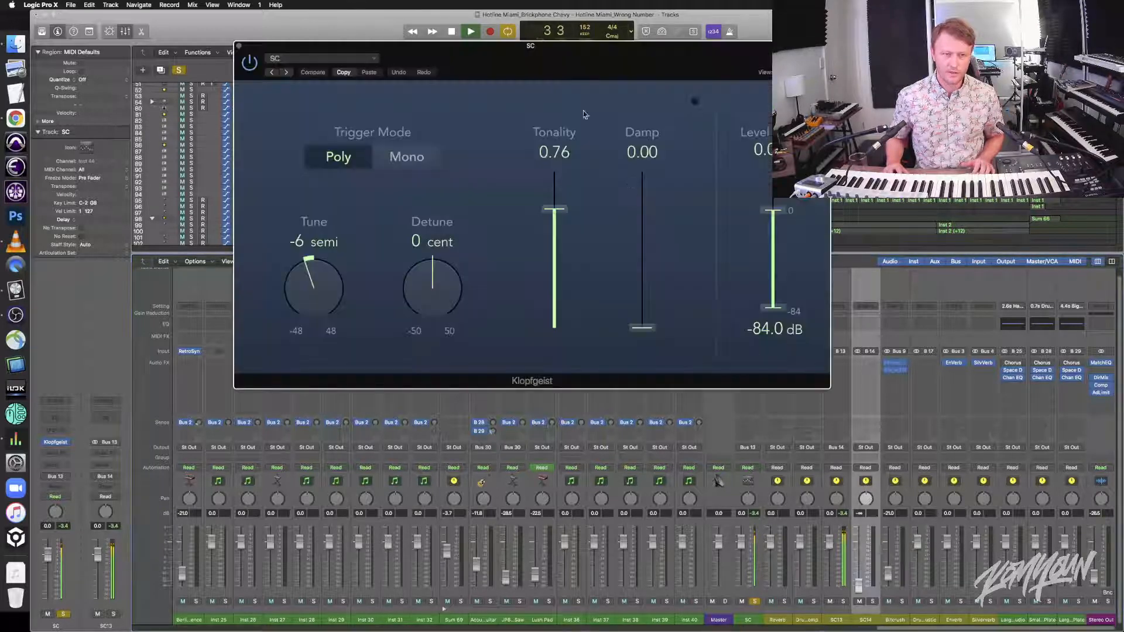
pyautogui.click(239, 46)
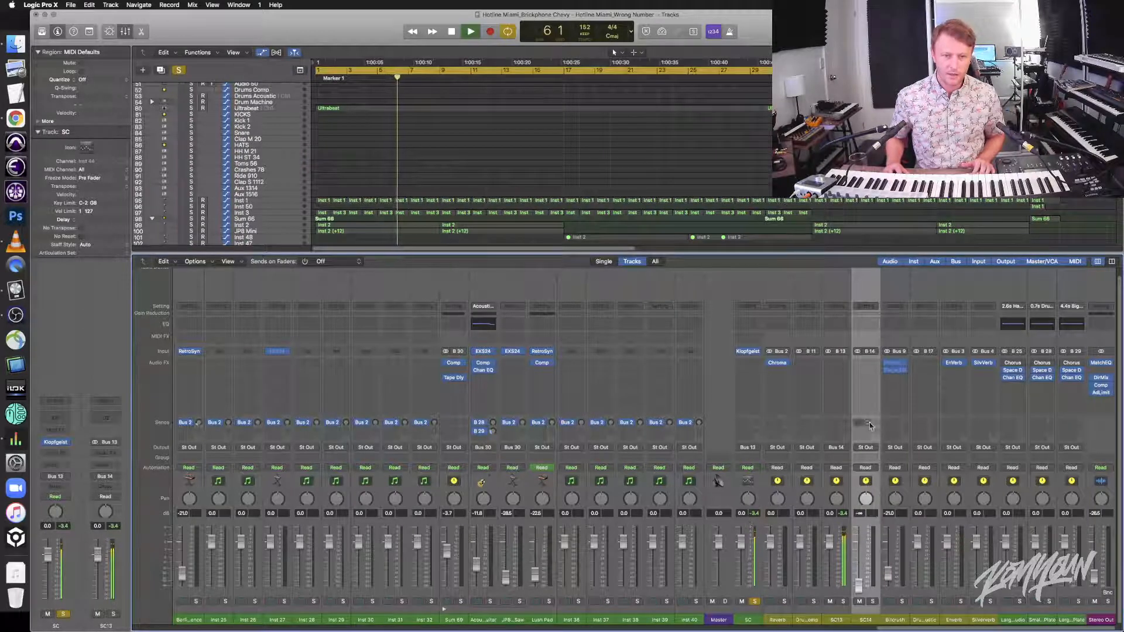
pyautogui.click(835, 425)
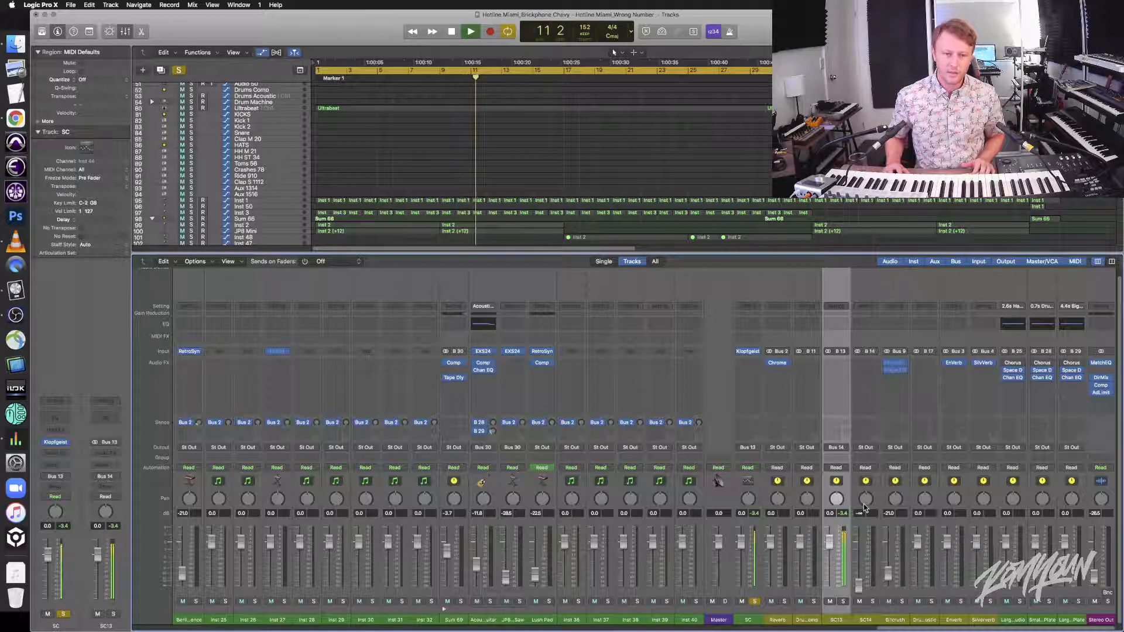
pyautogui.click(858, 317)
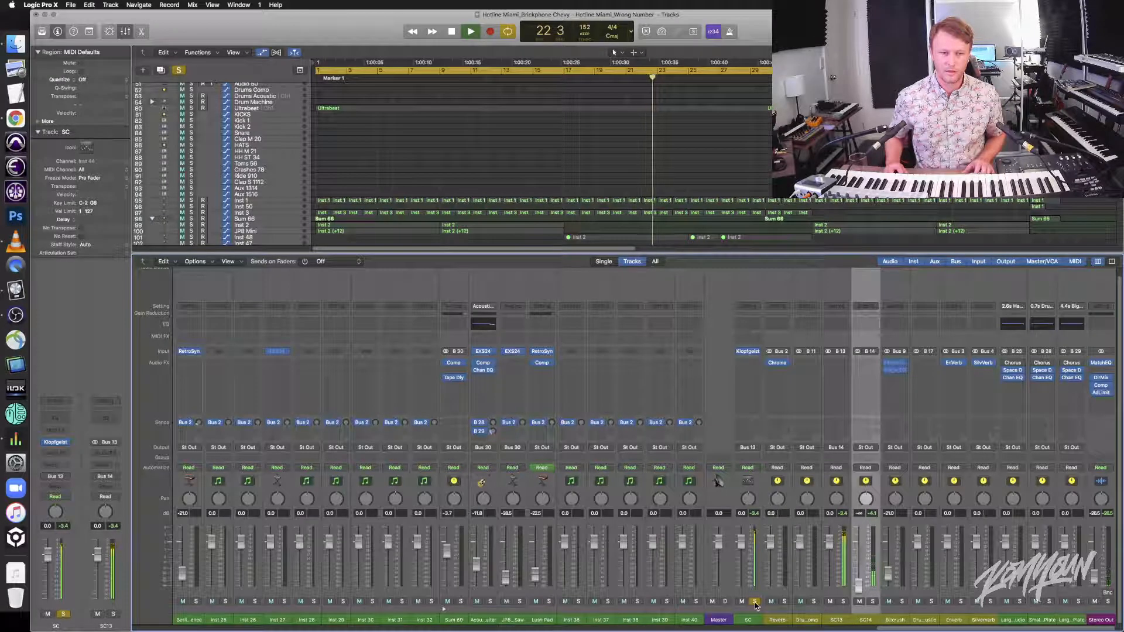
pyautogui.click(845, 488)
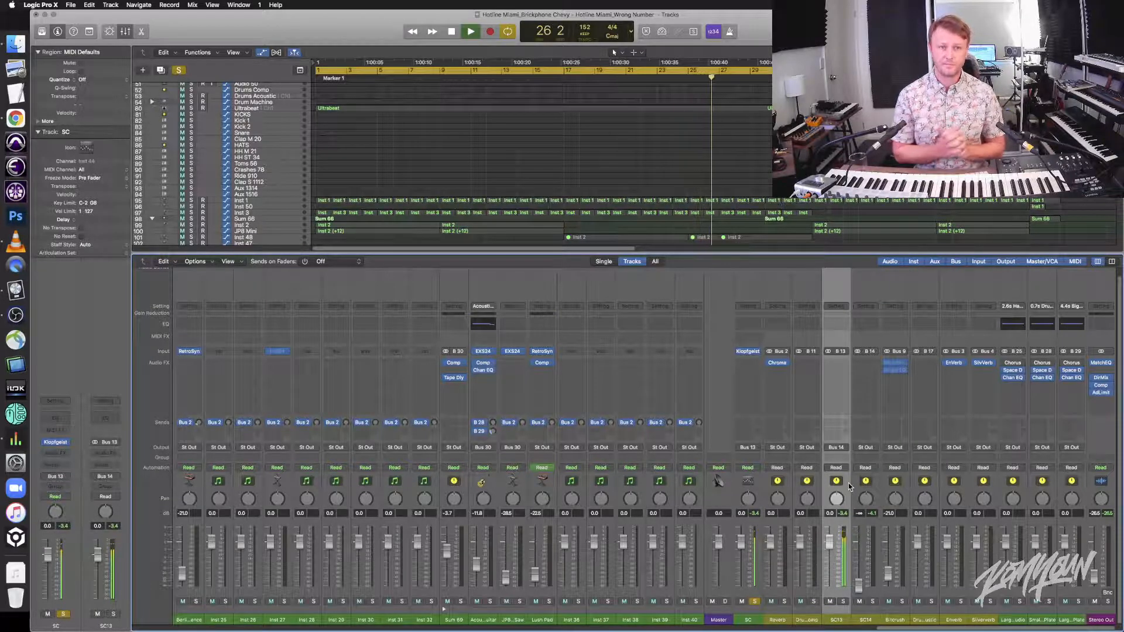
pyautogui.press('space')
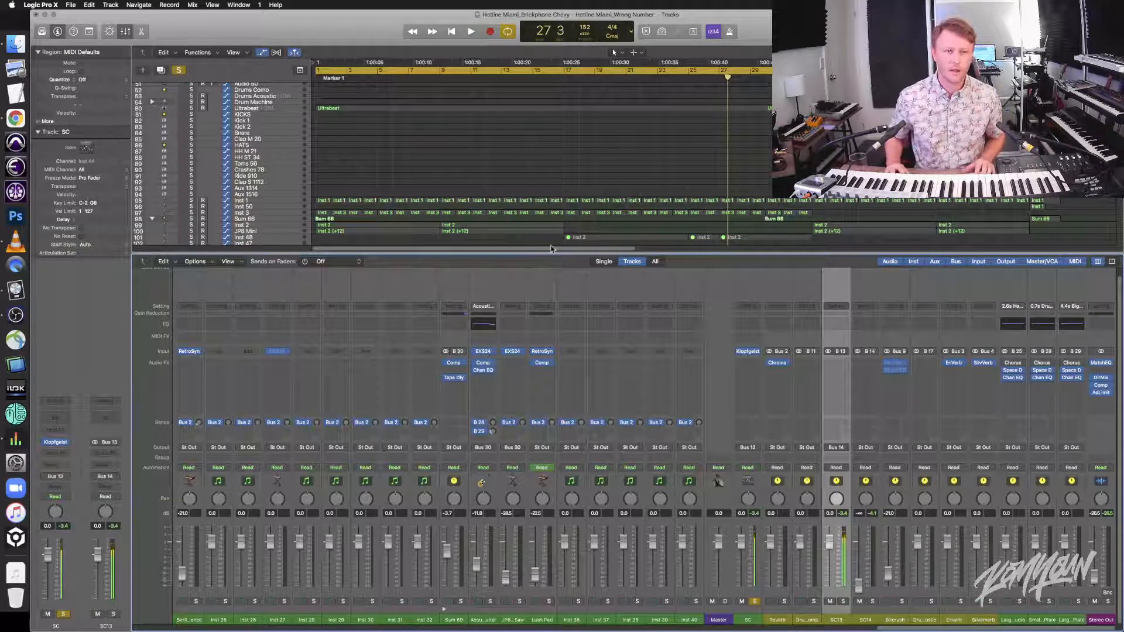
pyautogui.press('x')
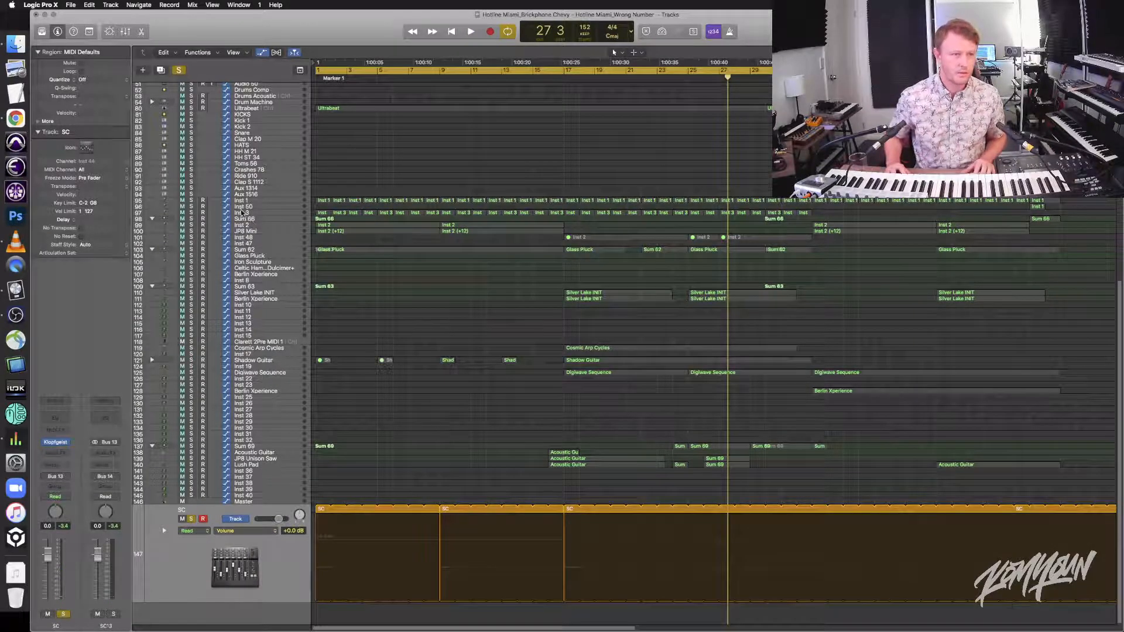
# Select and solo the Inst 1 track alongside SC, and return the playhead to bar 1
pyautogui.click(255, 202)
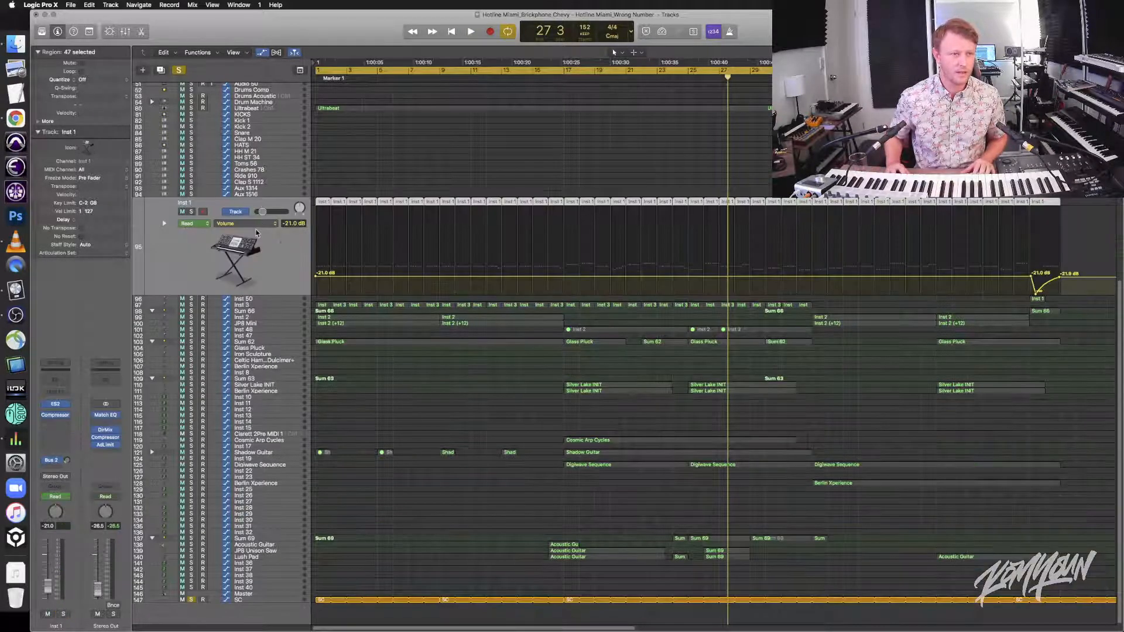
pyautogui.click(190, 211)
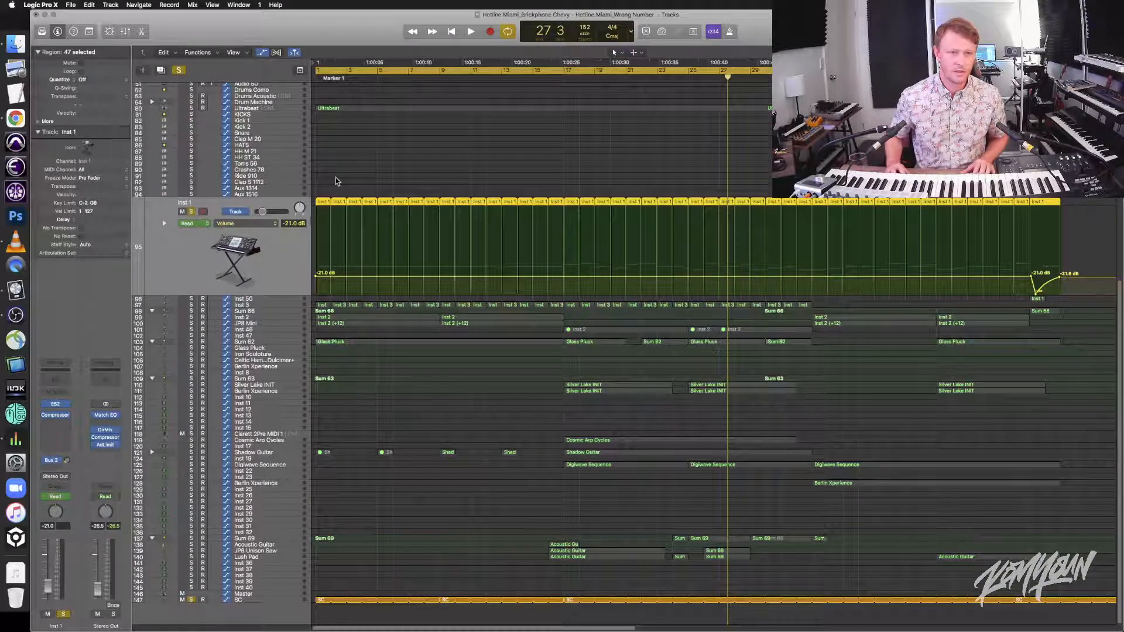
pyautogui.click(340, 178)
pyautogui.press('Return')
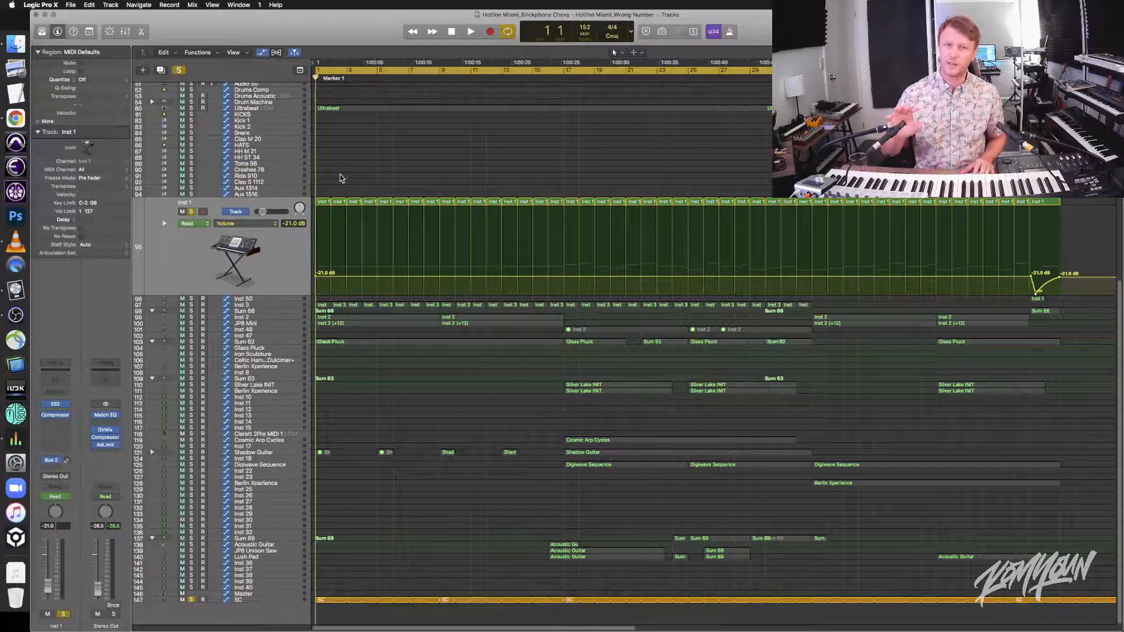
# Open the Compressor on Inst 1, choose Bus 13 ← SC as its side chain source, and play to check the ducking
pyautogui.moveTo(56, 416)
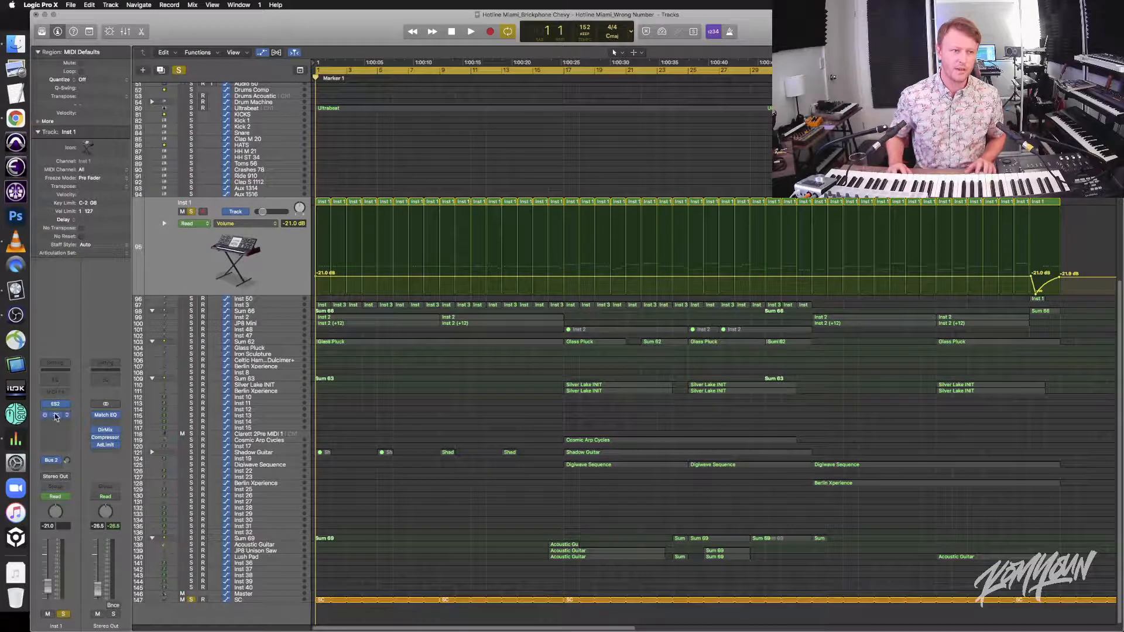
pyautogui.click(57, 415)
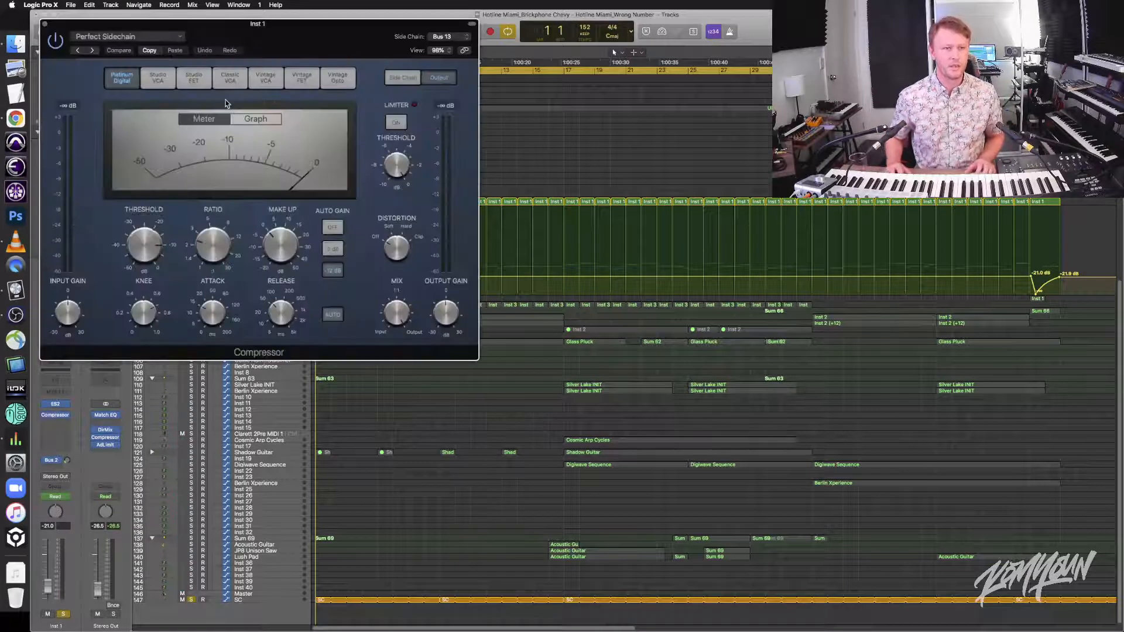
pyautogui.click(448, 37)
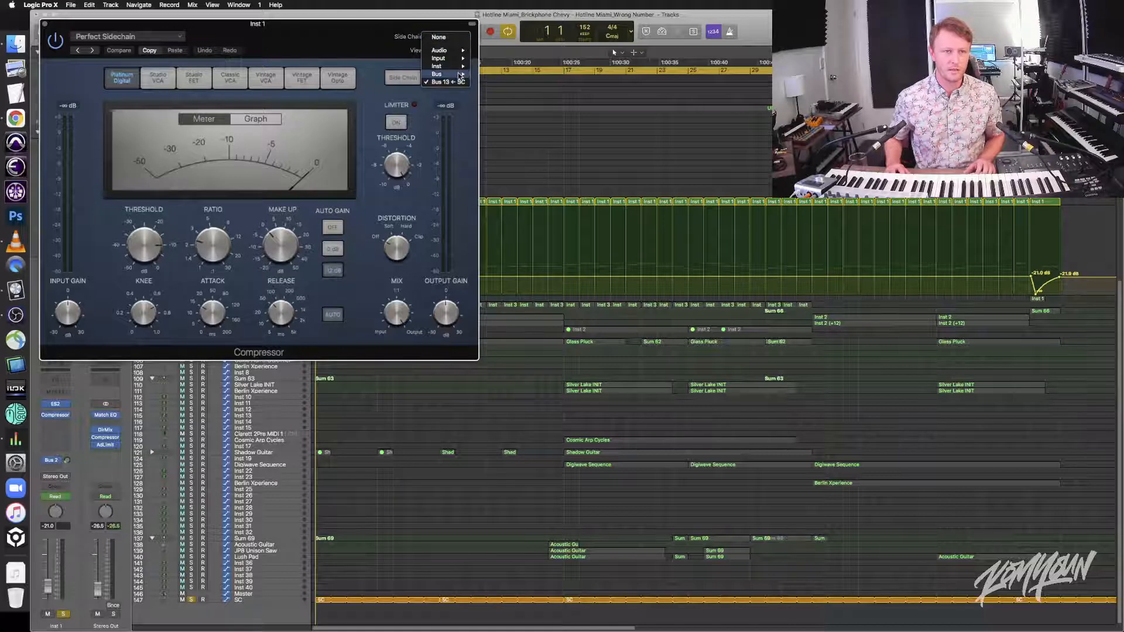
pyautogui.moveTo(459, 74)
pyautogui.click(510, 169)
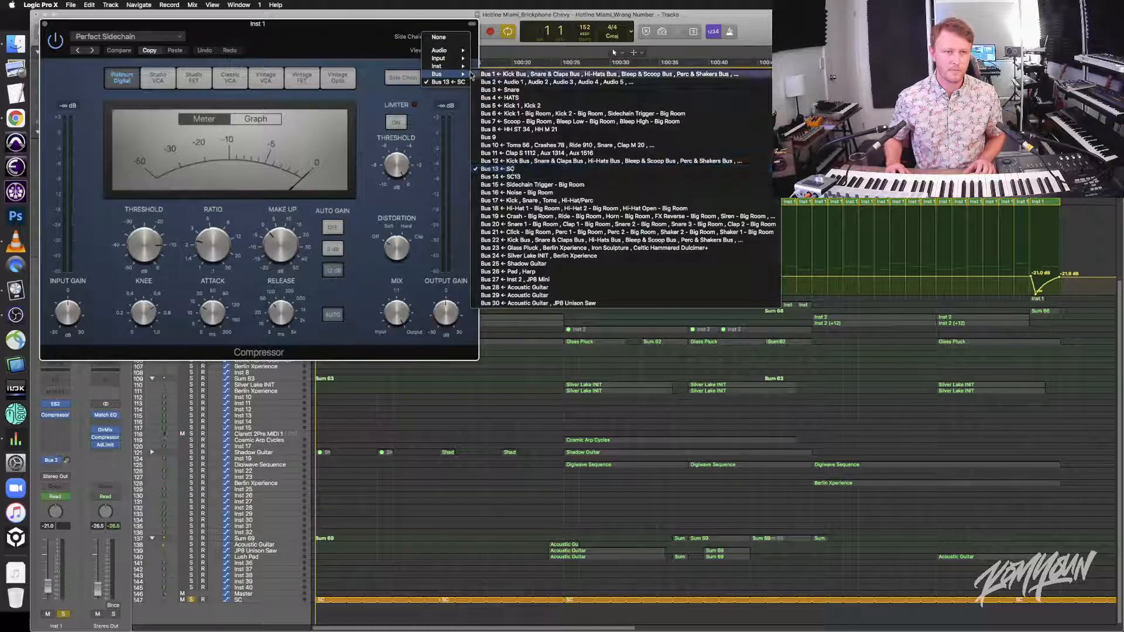
pyautogui.click(553, 140)
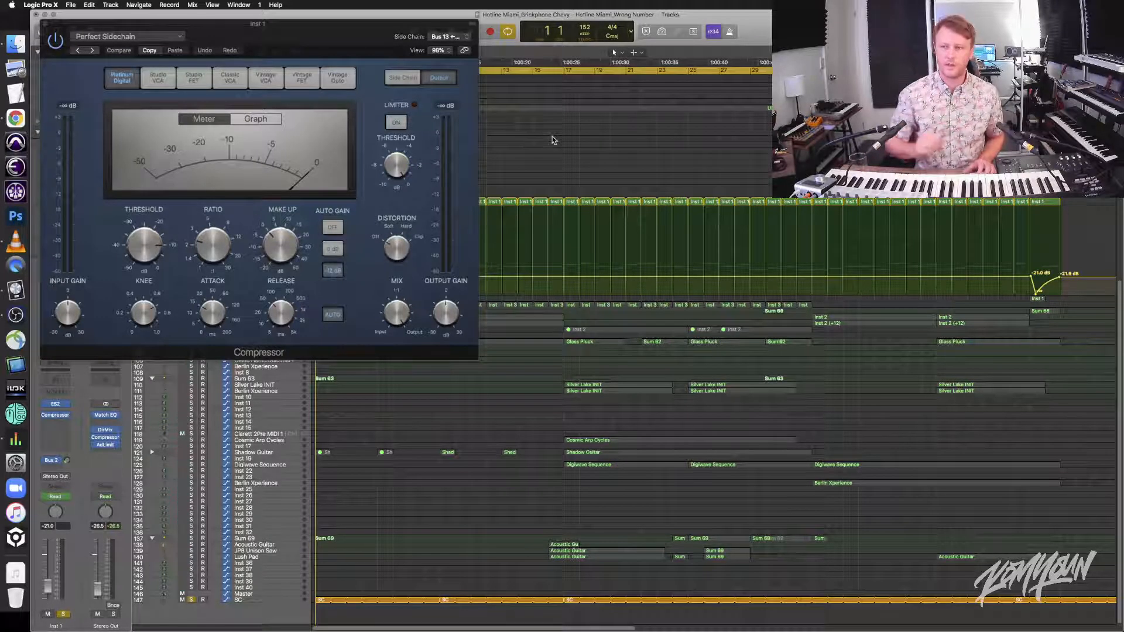
pyautogui.press('space')
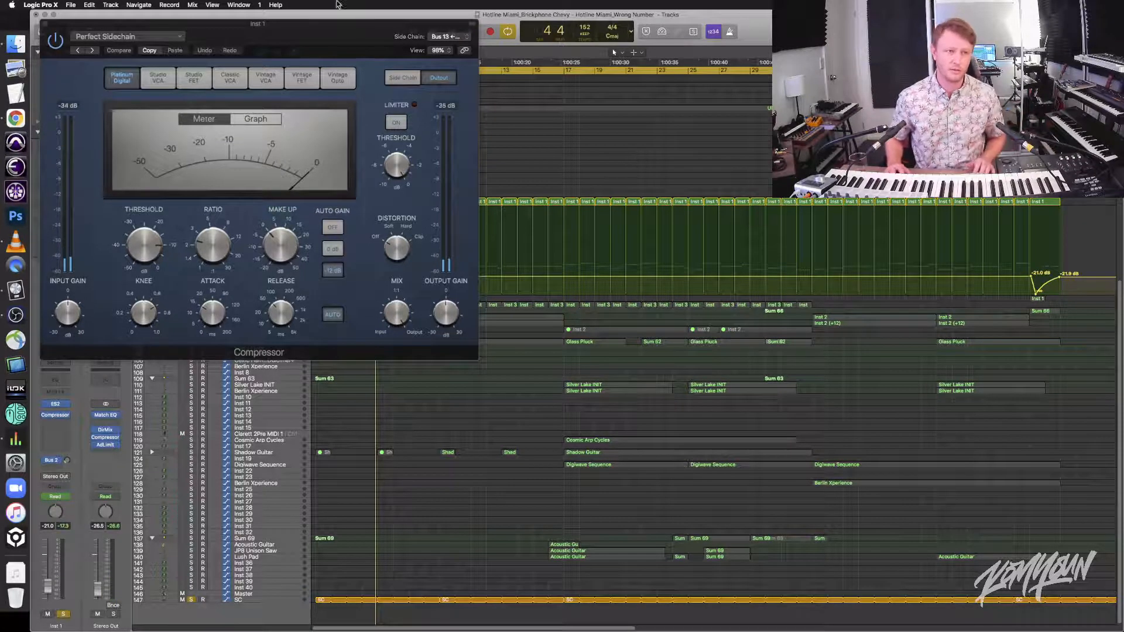
# Shift the Compressor window, inspect the settings list containing Perfect Sidechain without changing the preset, and close the Compressor
pyautogui.moveTo(336, 32); pyautogui.dragTo(381, 59)
pyautogui.click(218, 49)
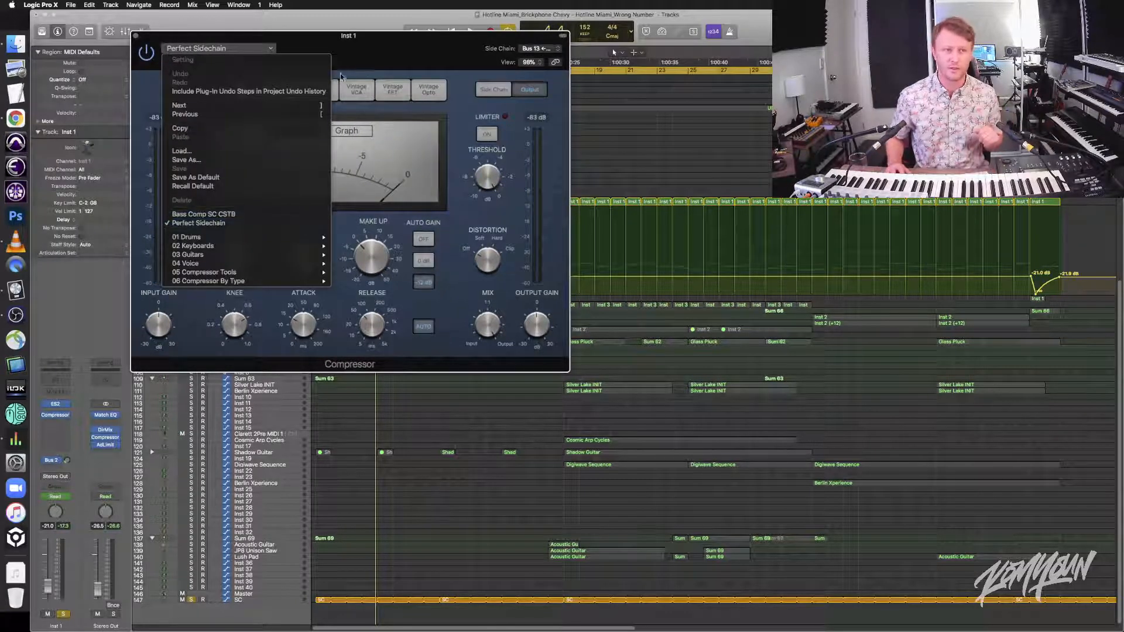
pyautogui.click(381, 61)
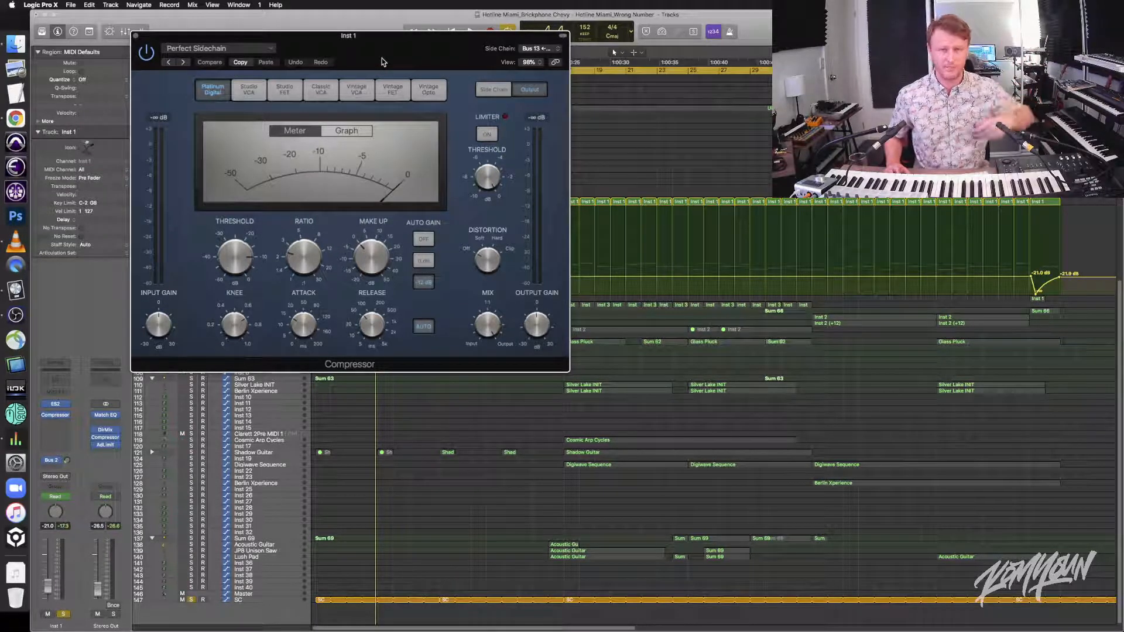
pyautogui.moveTo(401, 60); pyautogui.dragTo(418, 51)
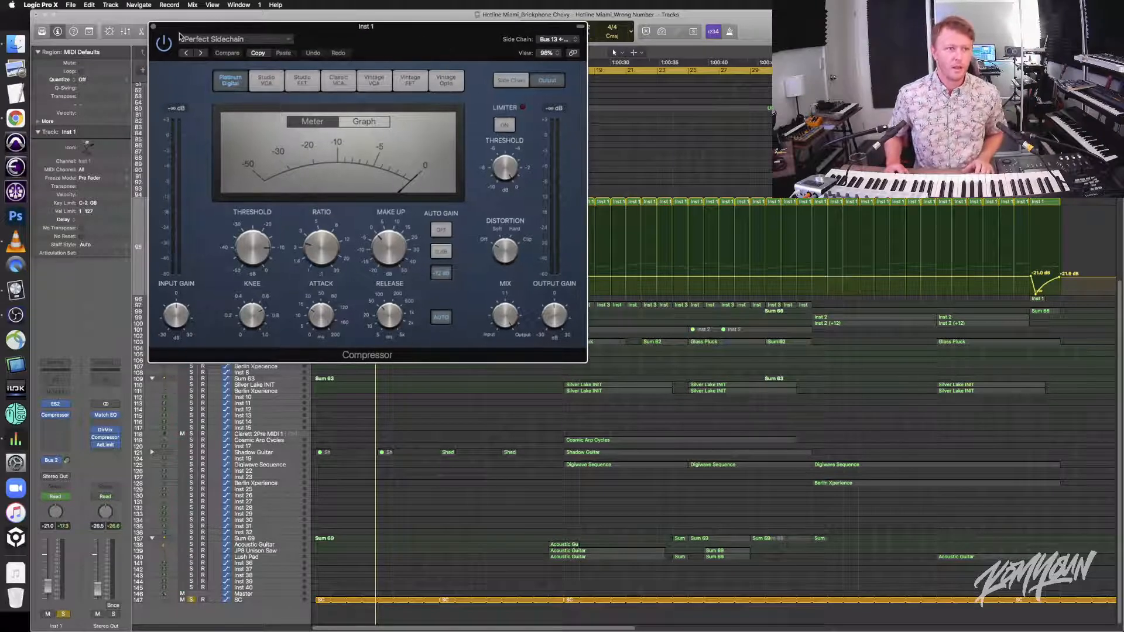
pyautogui.click(153, 26)
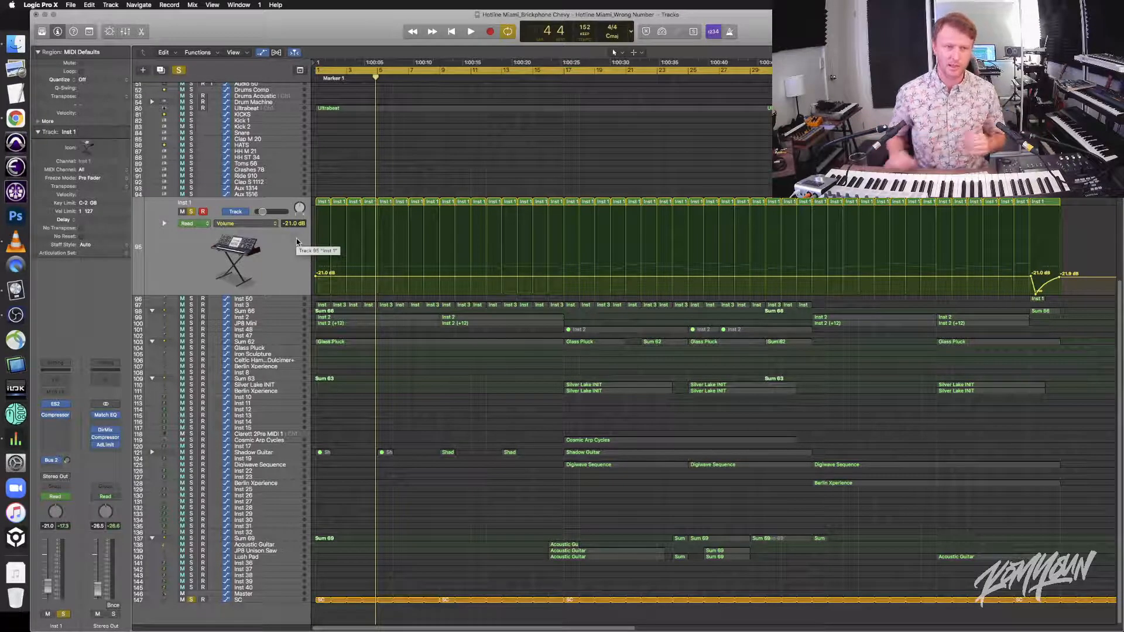
# Reopen the Inst 1 Compressor, check its release time, and close it
pyautogui.click(64, 415)
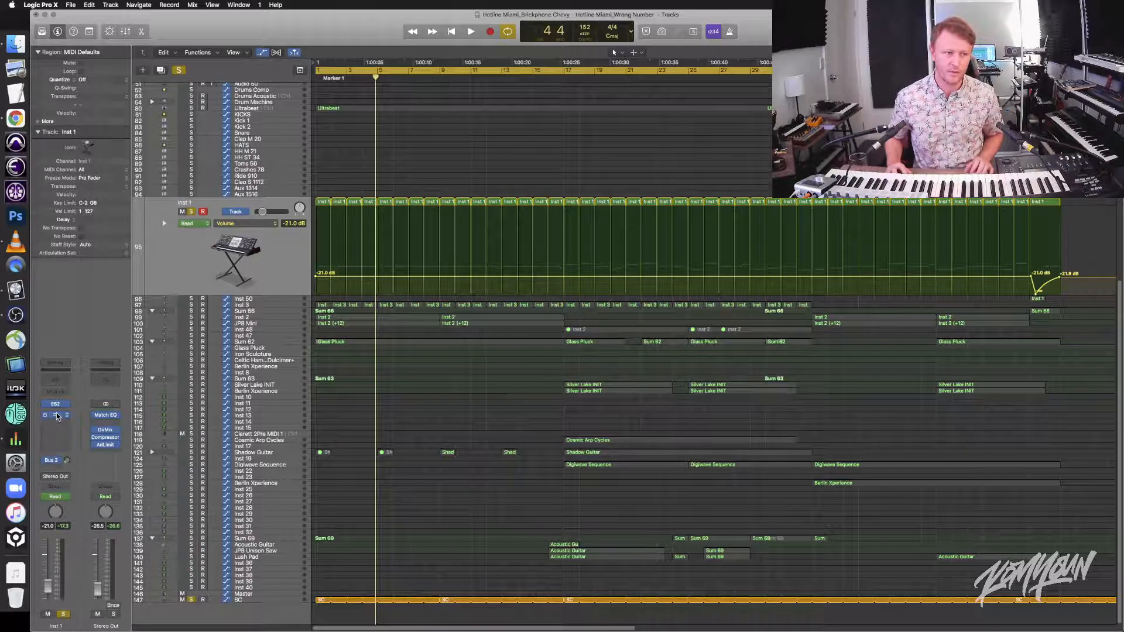
pyautogui.moveTo(395, 306)
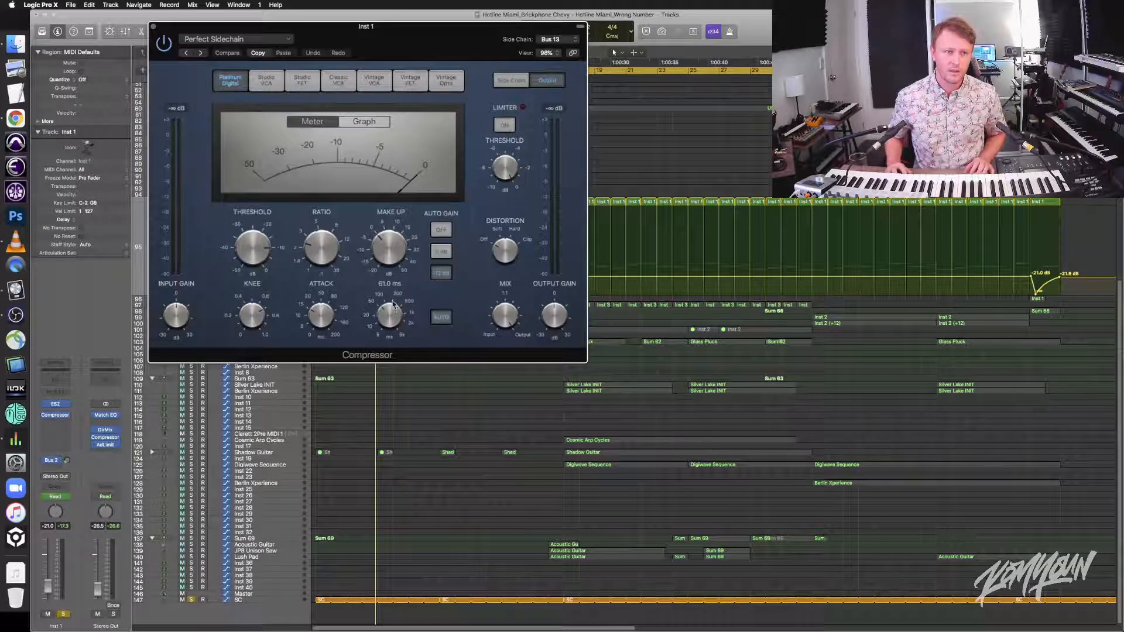
pyautogui.click(153, 26)
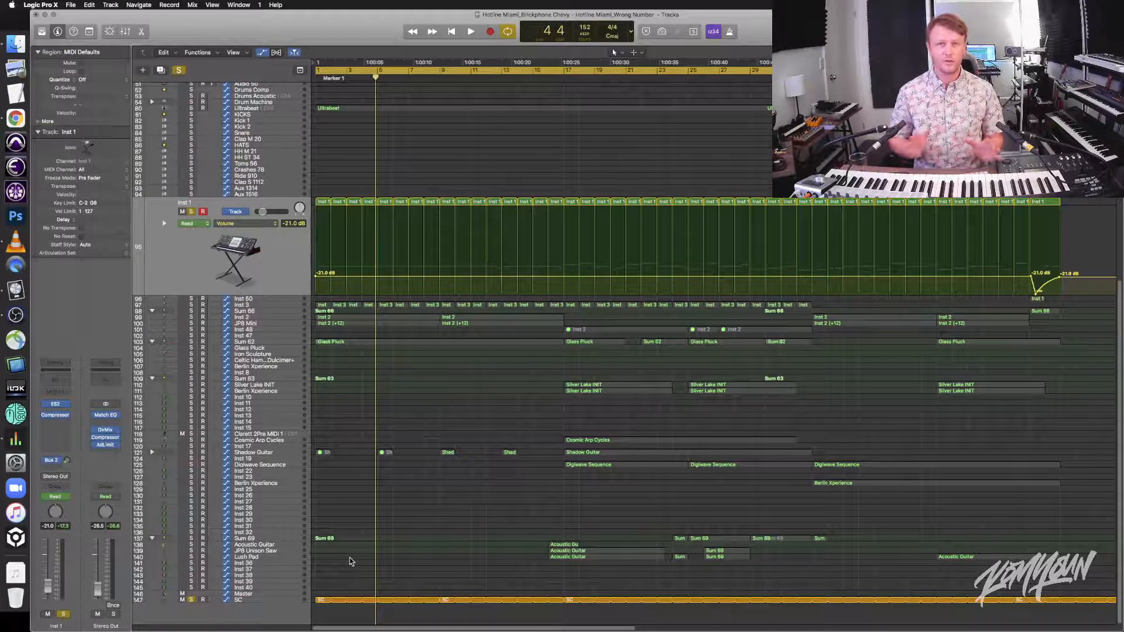
# Open the first SC region in the Piano Roll with its four C2 trigger notes in view
pyautogui.click(181, 258)
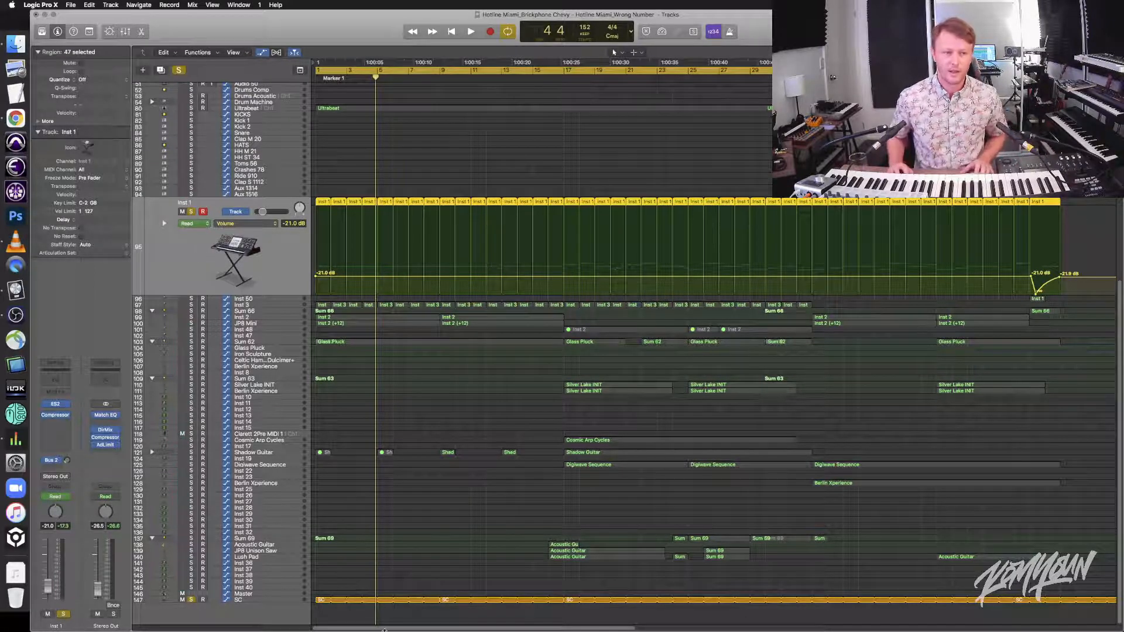
pyautogui.click(326, 601)
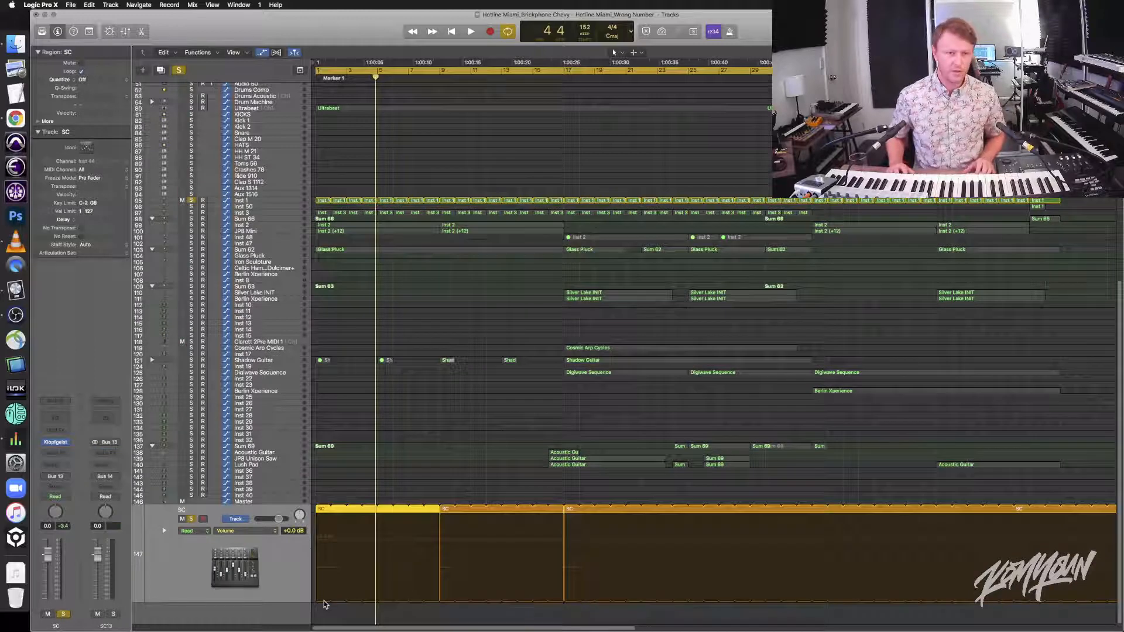
pyautogui.doubleClick(326, 602)
pyautogui.moveTo(310, 251); pyautogui.dragTo(544, 316)
pyautogui.click(542, 338)
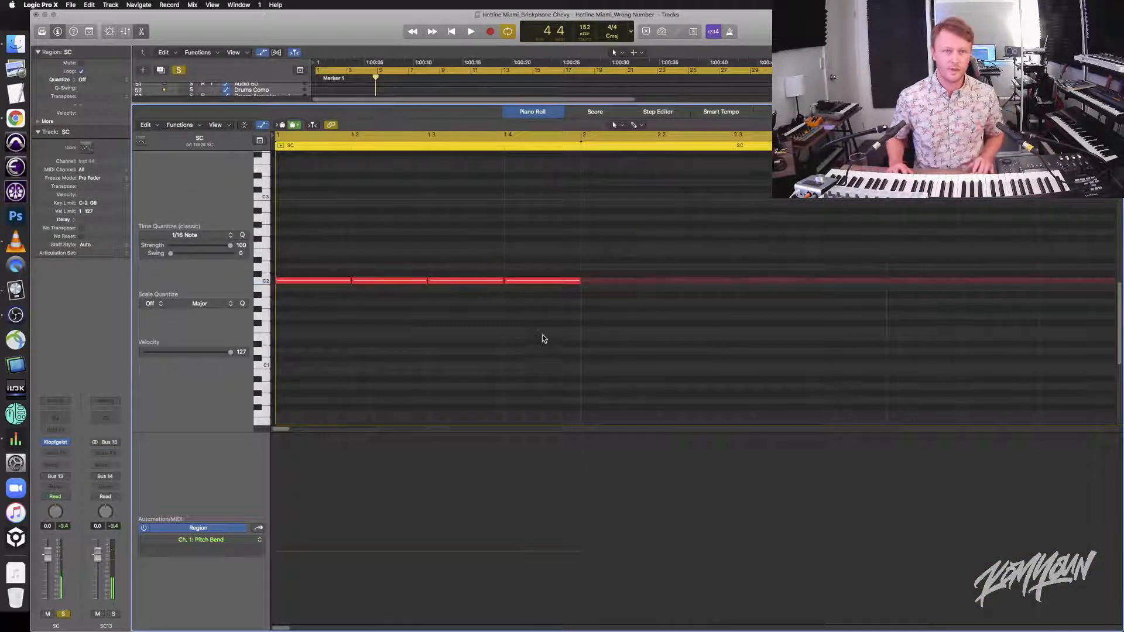
# Audition the four C2 trigger notes of the SC region's first bar one by one
pyautogui.click(319, 283)
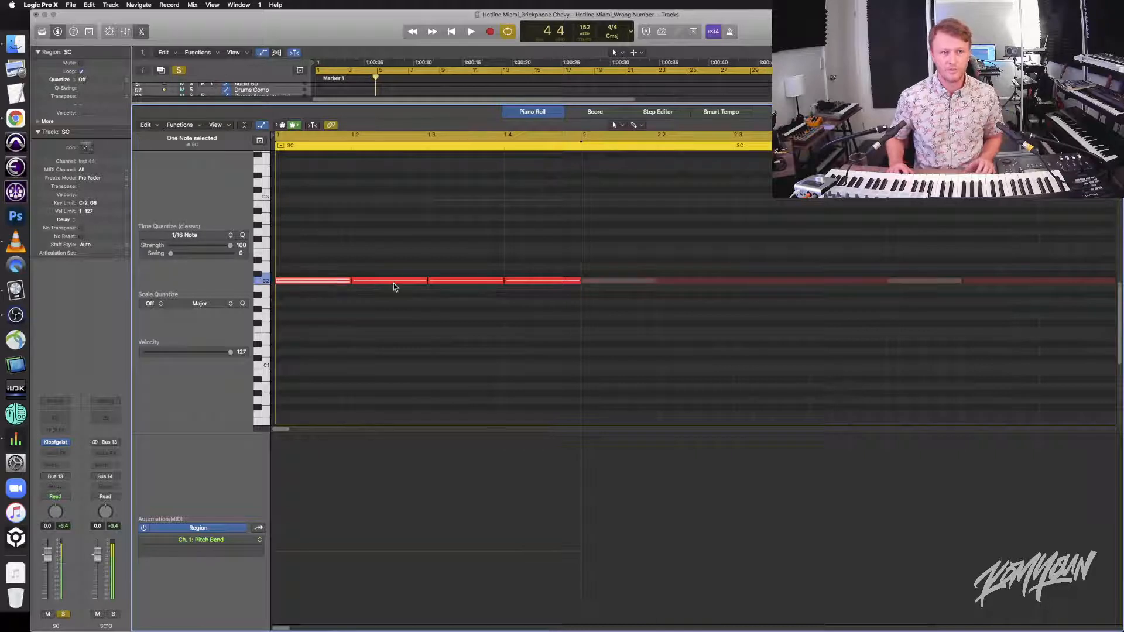
pyautogui.click(393, 283)
pyautogui.click(458, 281)
pyautogui.click(526, 282)
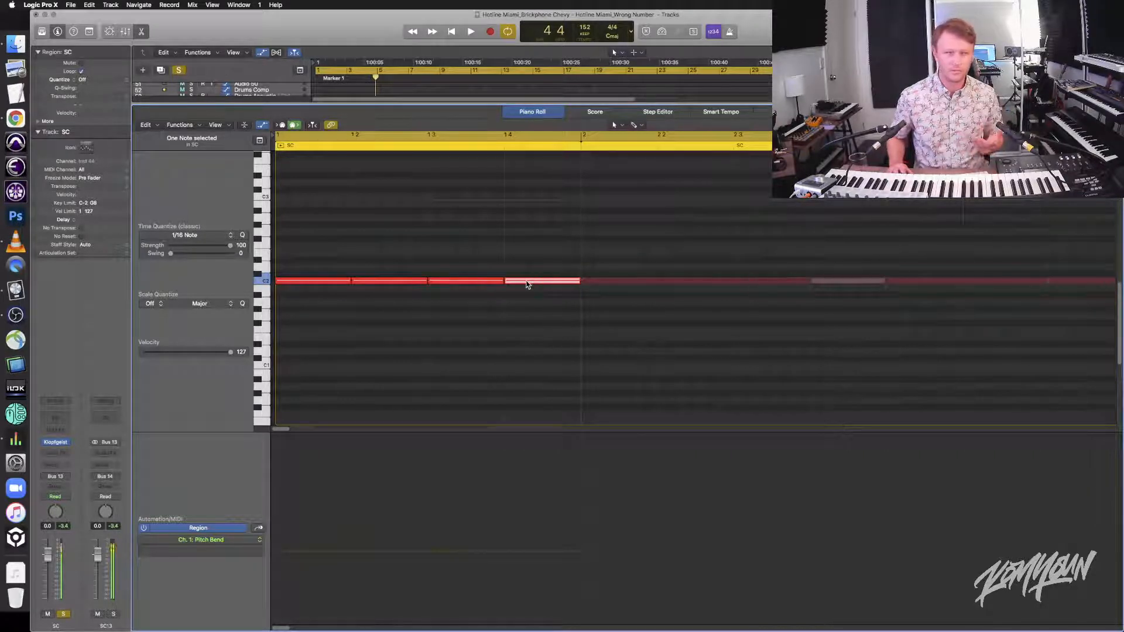
pyautogui.moveTo(526, 285)
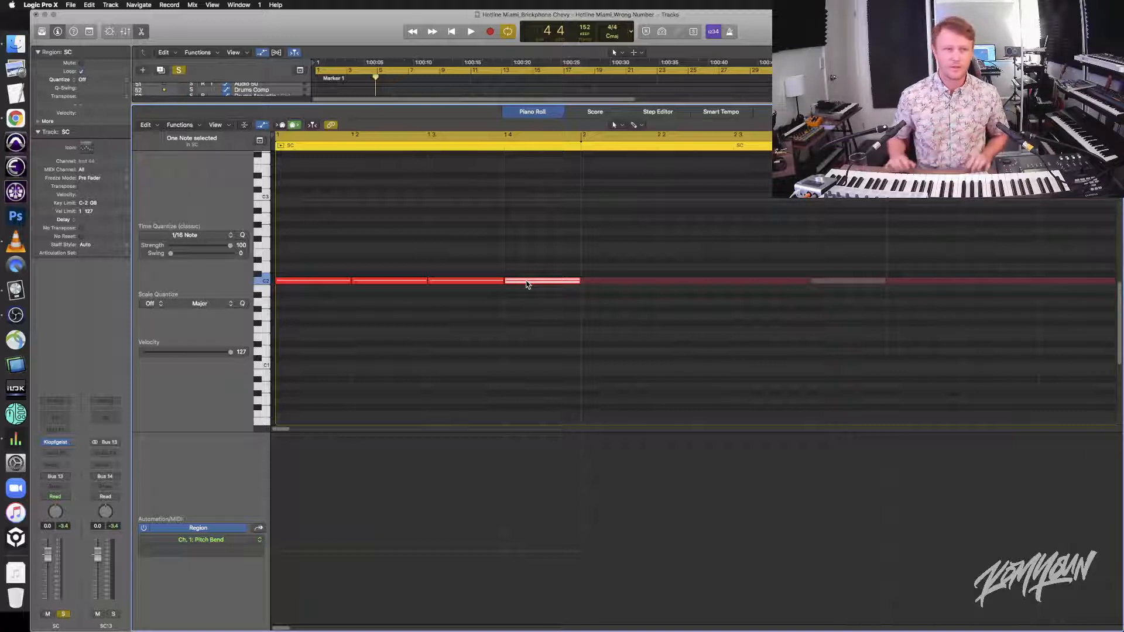
# Shorten the second and third C2 trigger notes to about half a beat each, and close the Piano Roll
pyautogui.click(402, 285)
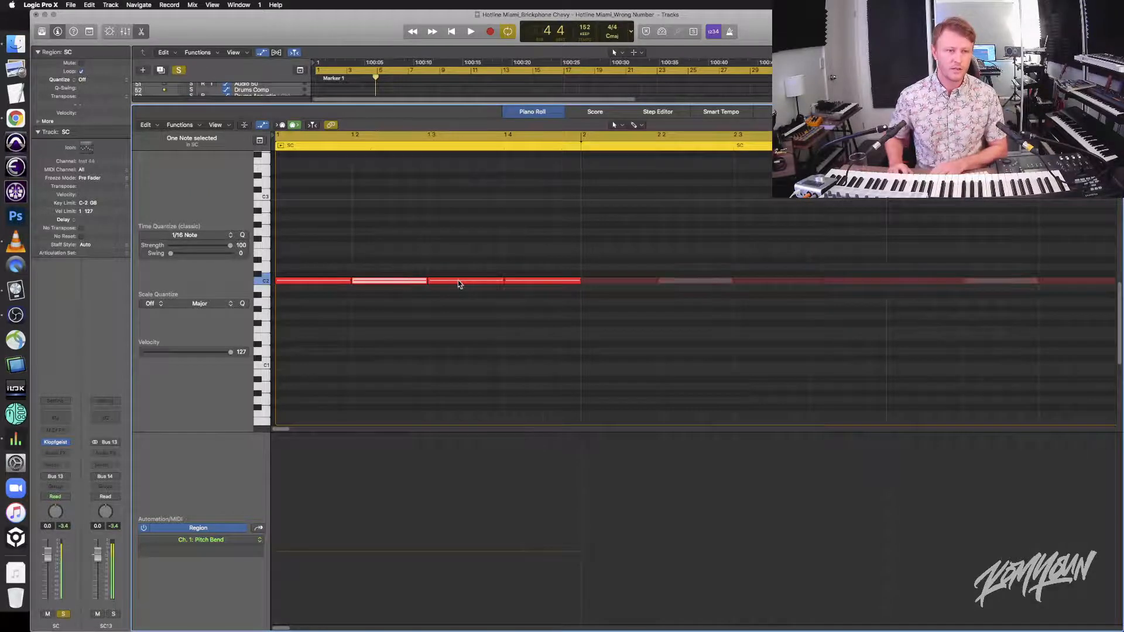
pyautogui.moveTo(425, 280); pyautogui.dragTo(389, 282)
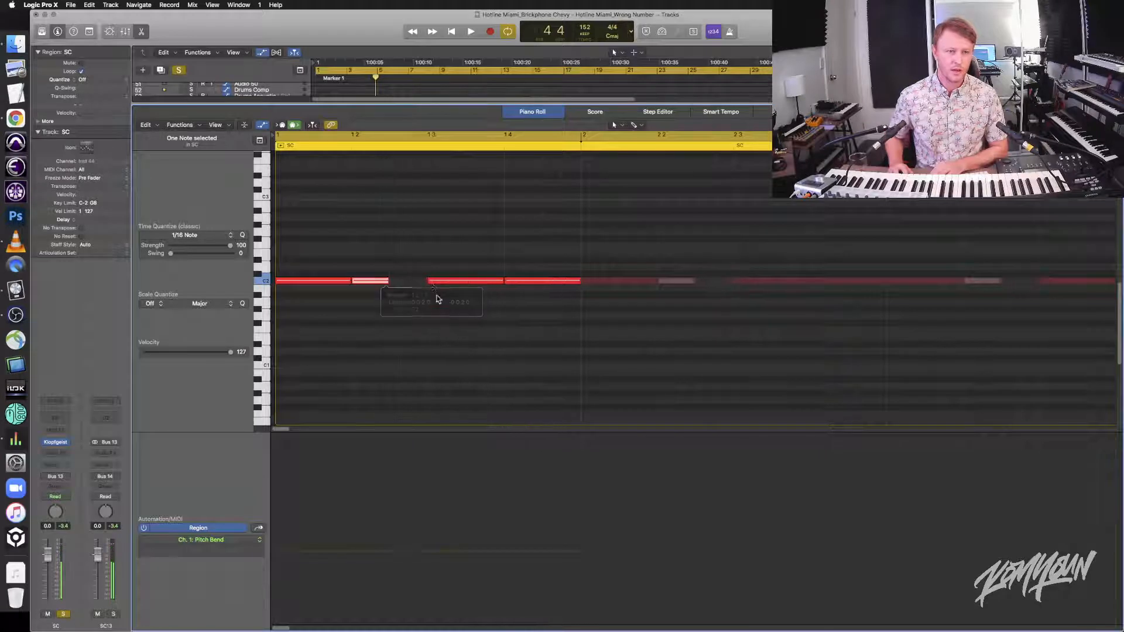
pyautogui.click(443, 298)
pyautogui.moveTo(502, 279)
pyautogui.mouseDown()
pyautogui.moveTo(466, 281)
pyautogui.moveTo(481, 281)
pyautogui.mouseUp()
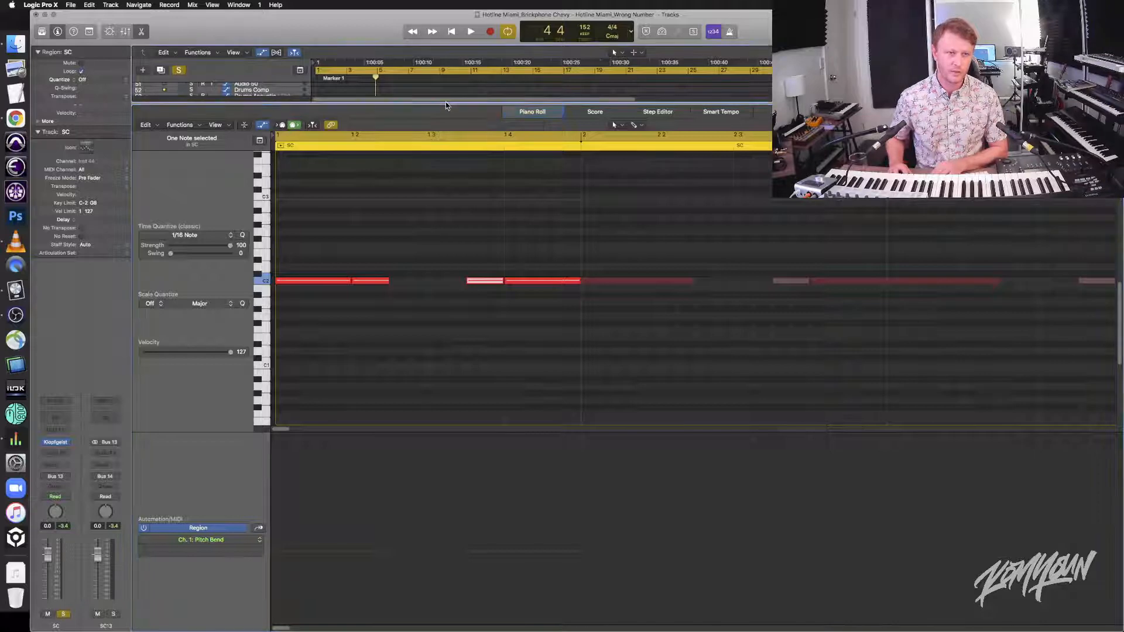
pyautogui.press('e')
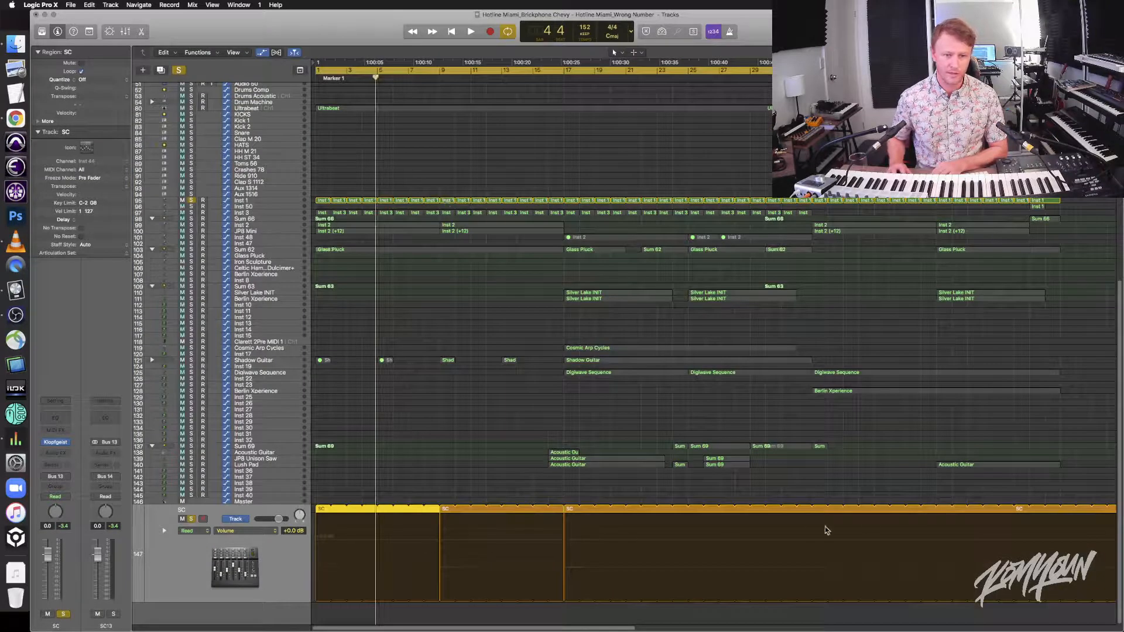
# Mute the first SC region and turn off solo on the SC and Inst 1 tracks
pyautogui.click(327, 493)
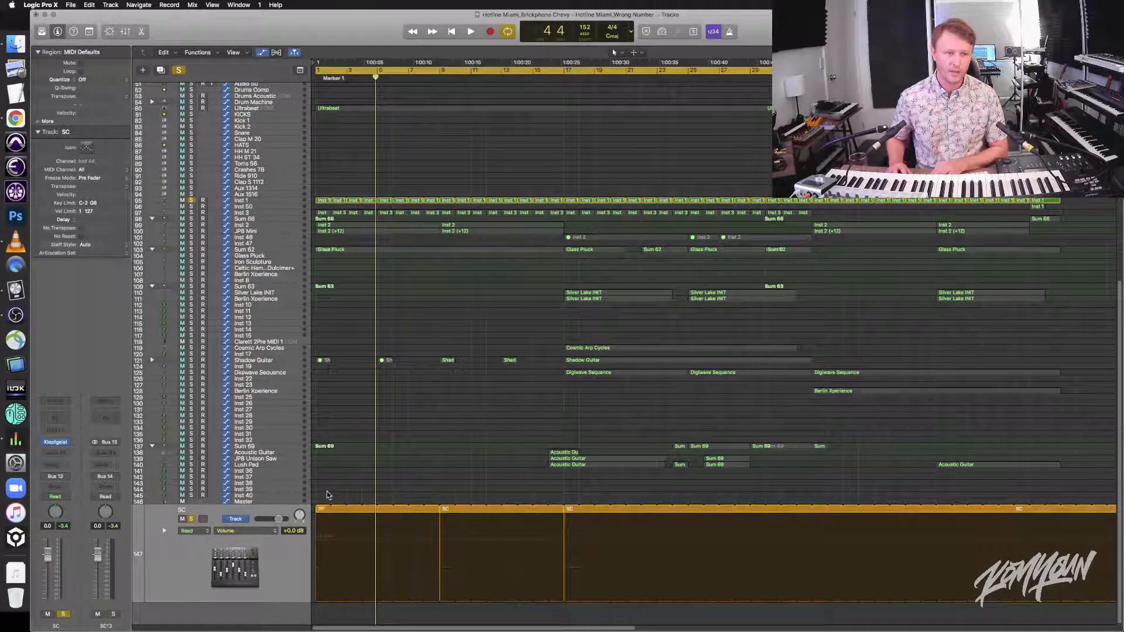
pyautogui.click(320, 510)
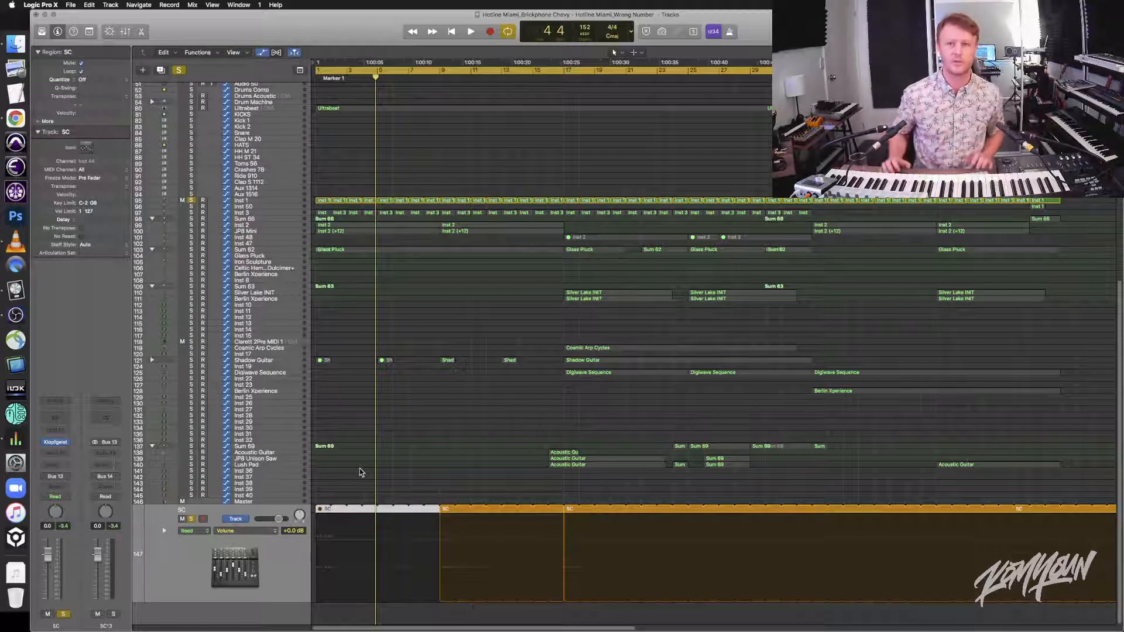
pyautogui.click(191, 520)
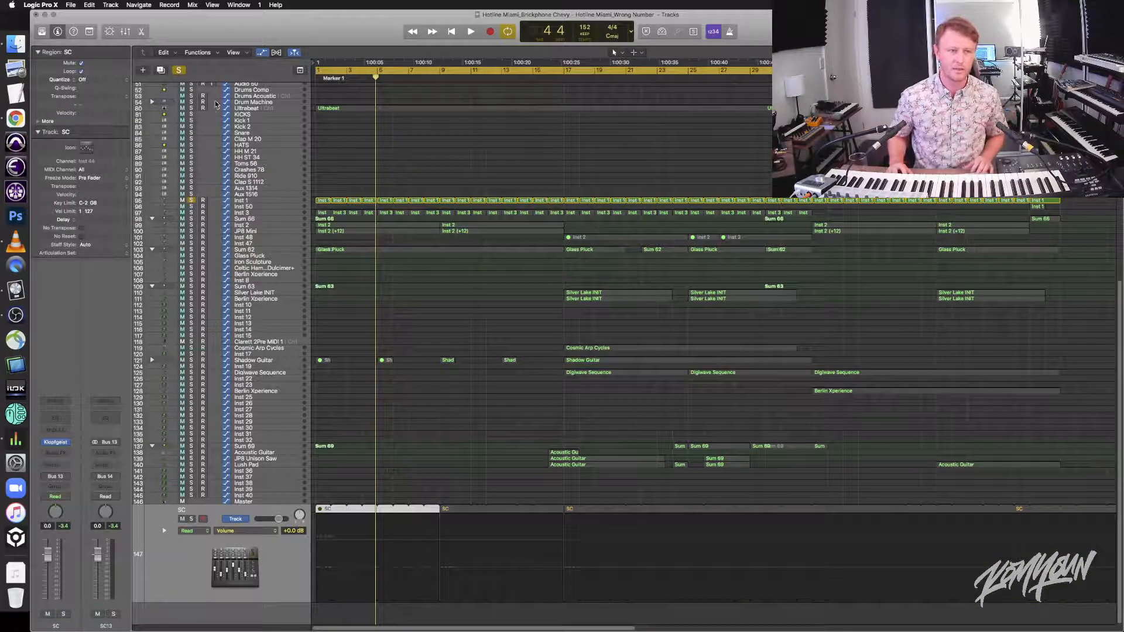
pyautogui.click(192, 200)
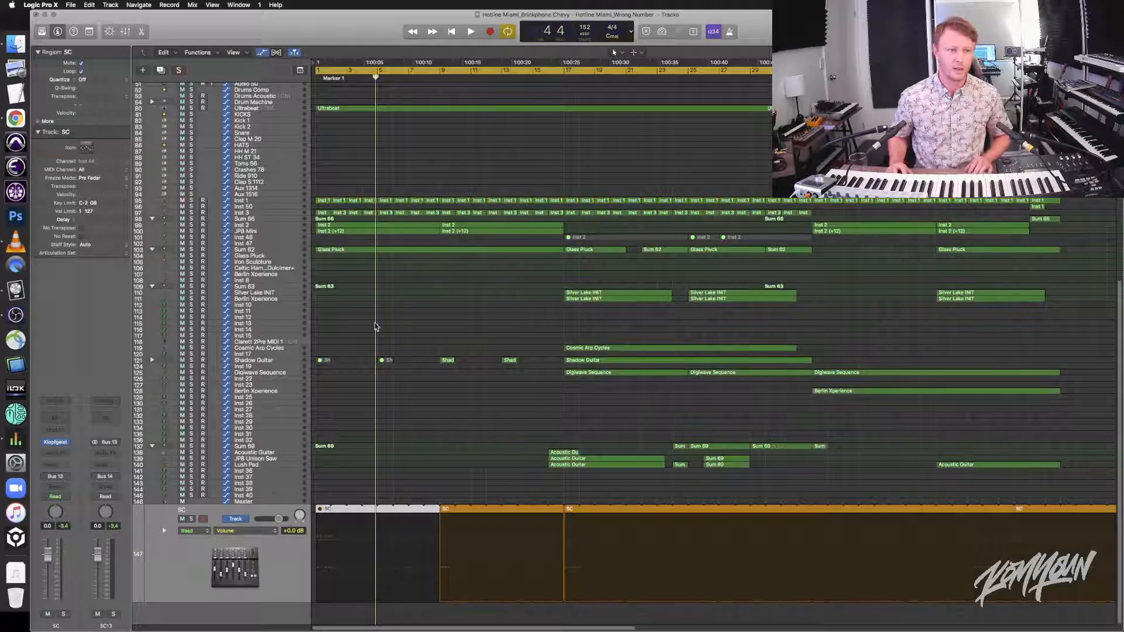
# Unmute the first SC region, and select the Ultrabeat region
pyautogui.click(408, 451)
pyautogui.click(324, 509)
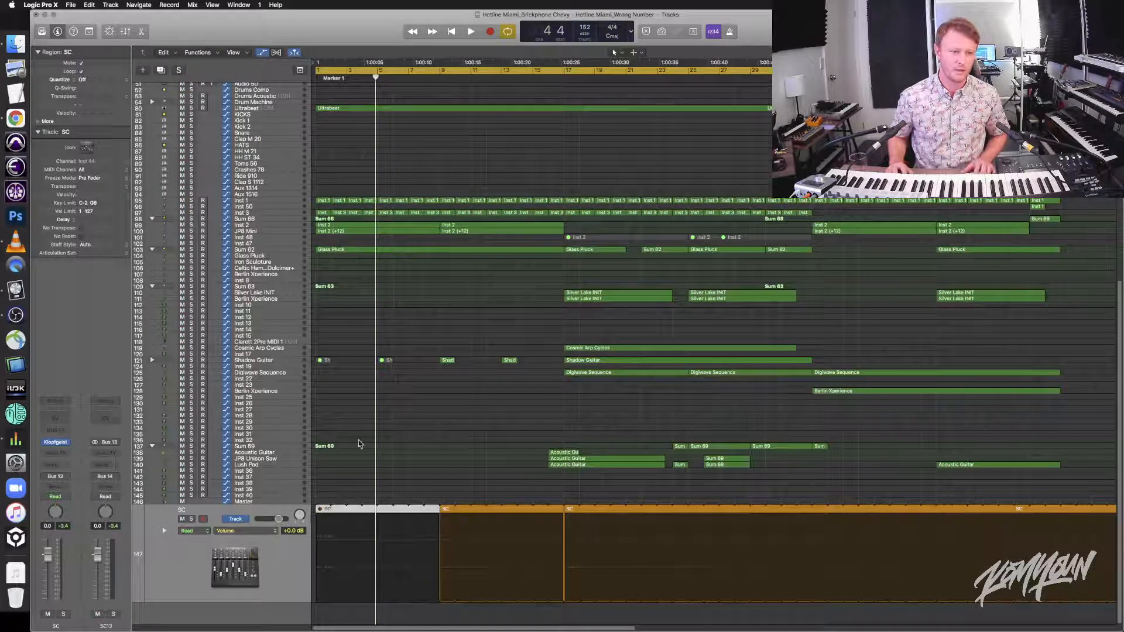
pyautogui.hotkey('ctrl', 'm')
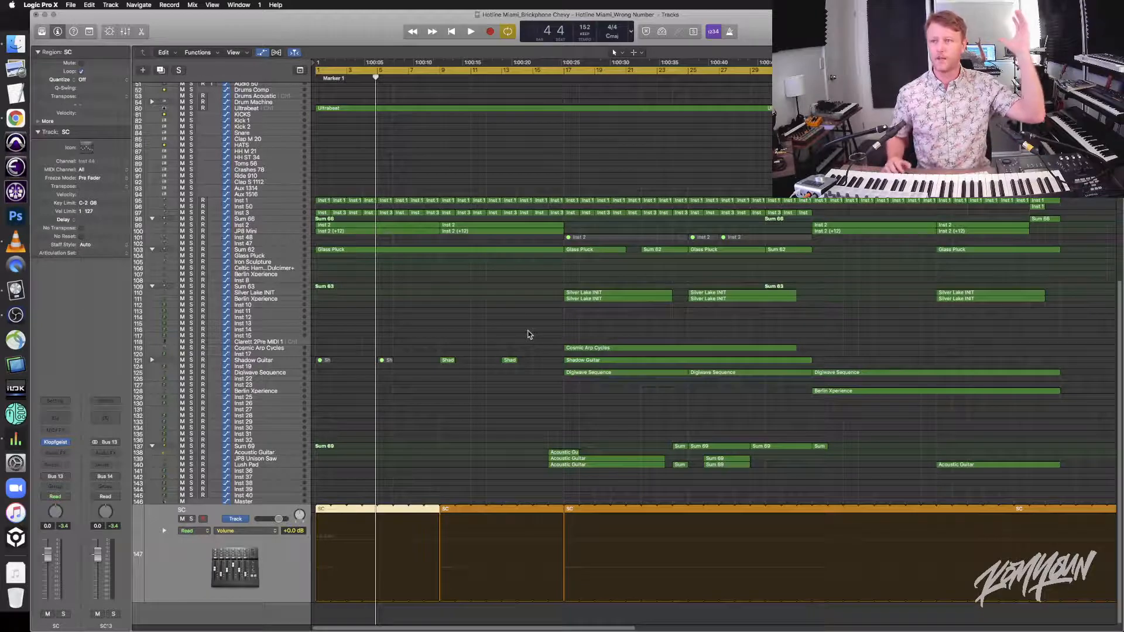
pyautogui.click(555, 132)
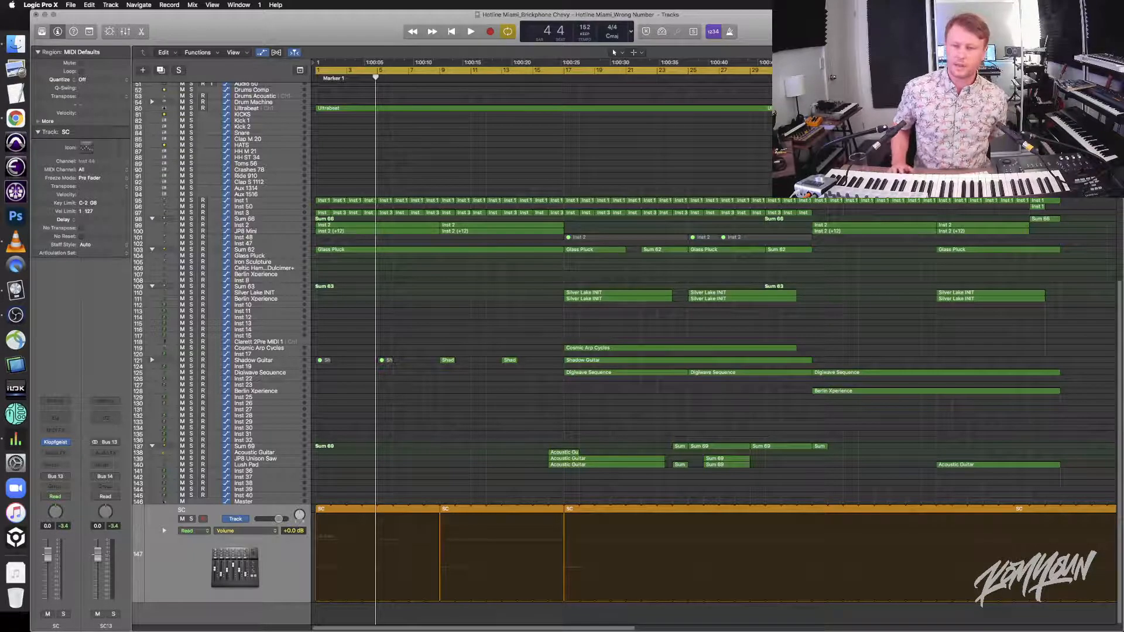
pyautogui.click(960, 108)
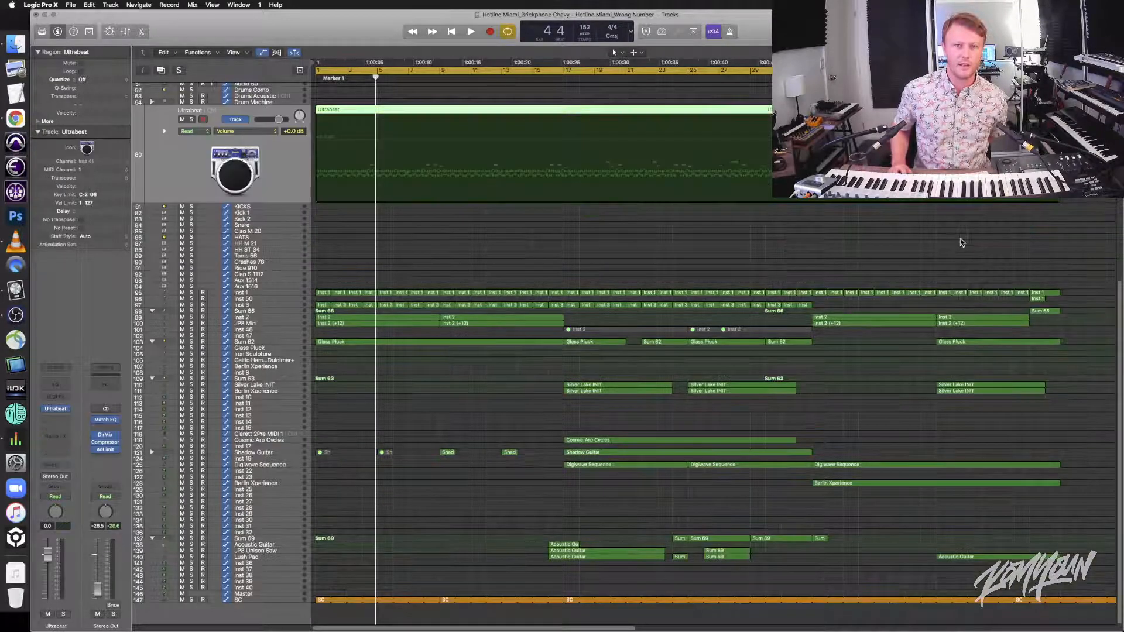